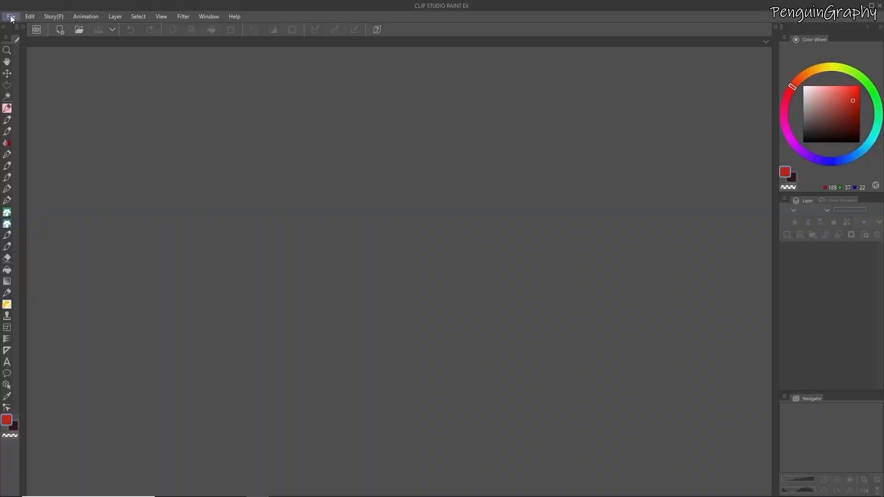
Create a new 3600 x 2400 px, 300 dpi illustration with Gray as basic expression color and no paper color
{"action": "left_click", "coordinate": [11, 17]}
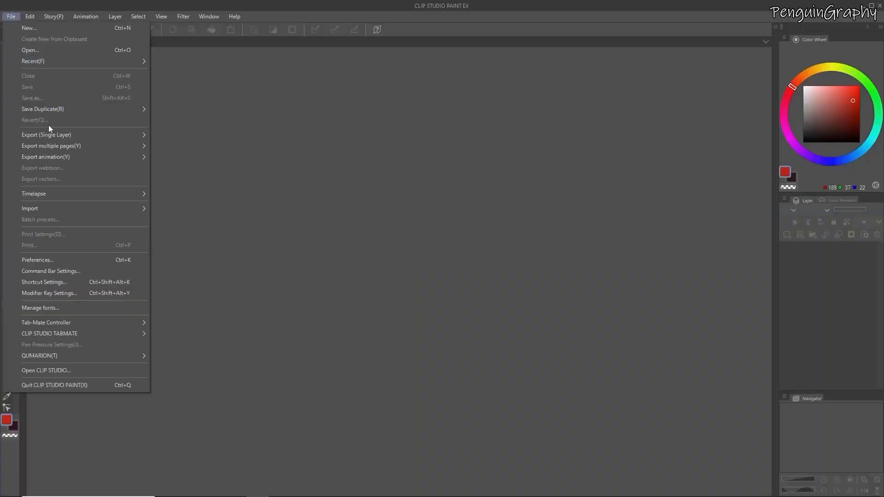
{"action": "left_click", "coordinate": [31, 27]}
{"action": "left_click", "coordinate": [380, 258]}
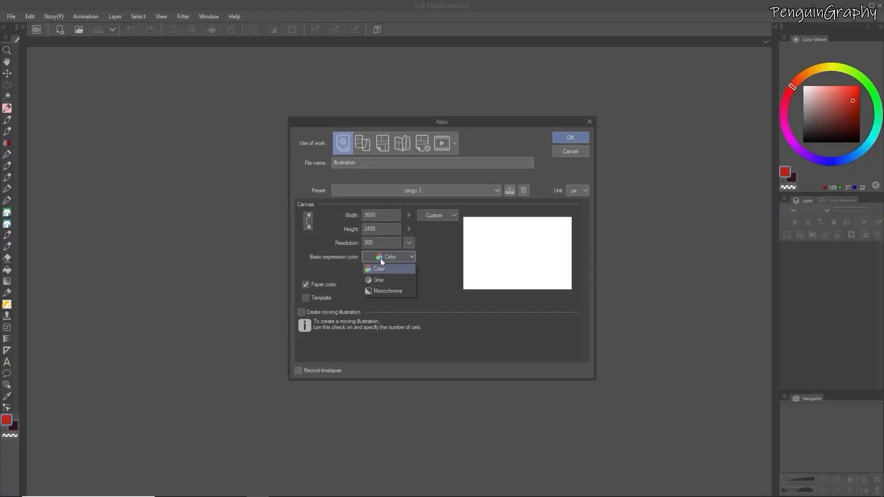
{"action": "left_click", "coordinate": [386, 279]}
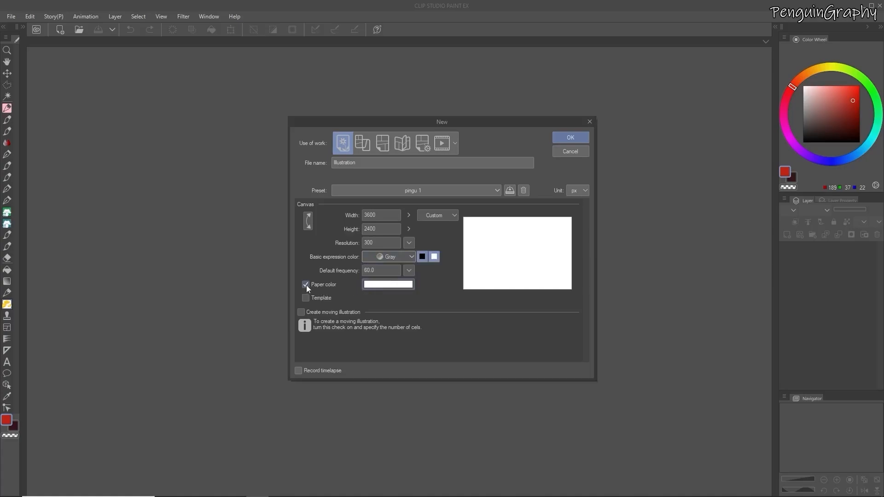
{"action": "left_click", "coordinate": [305, 285]}
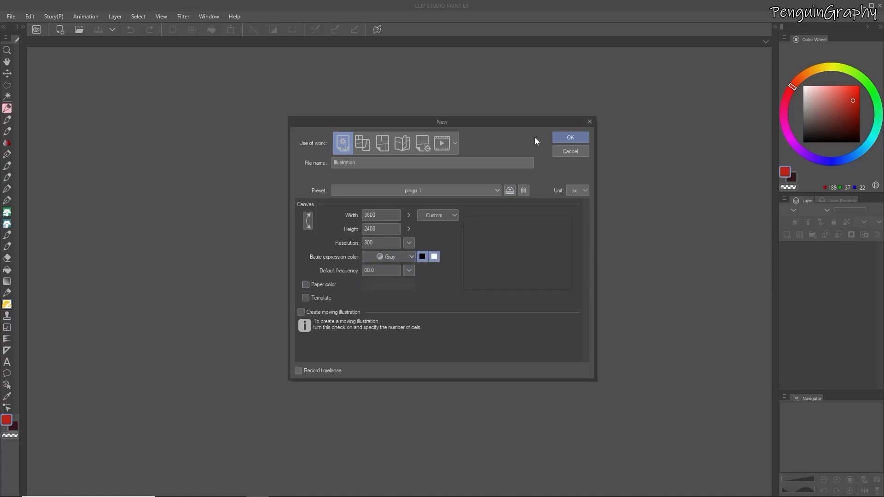
{"action": "left_click", "coordinate": [570, 138]}
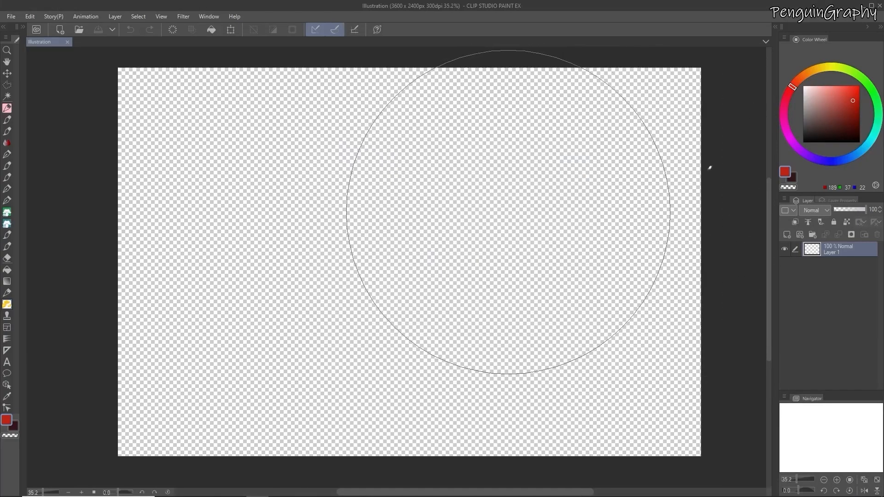
Set the drawing color to pure black and paint a small fan of filled petals near the middle of the canvas
{"action": "left_click_drag", "start_coordinate": [821, 106], "coordinate": [769, 143]}
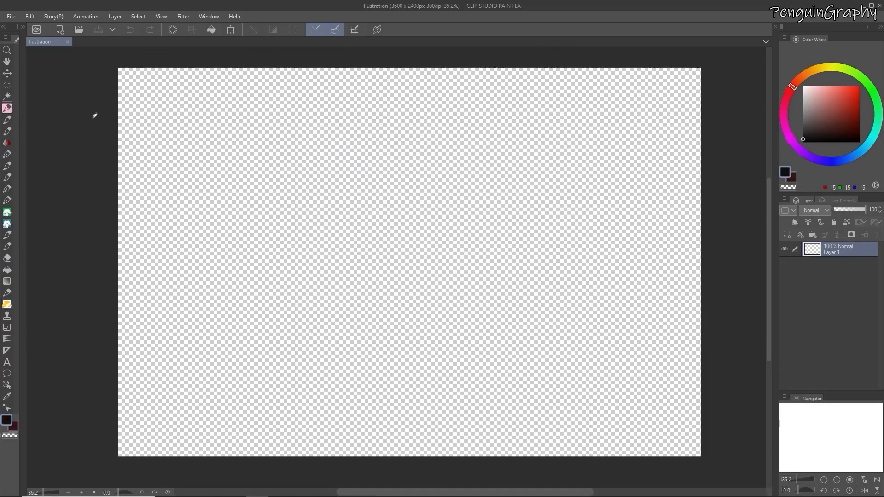
{"action": "left_click_drag", "start_coordinate": [806, 138], "coordinate": [783, 150]}
{"action": "scroll", "coordinate": [369, 239], "scroll_direction": "up", "scroll_amount": 3}
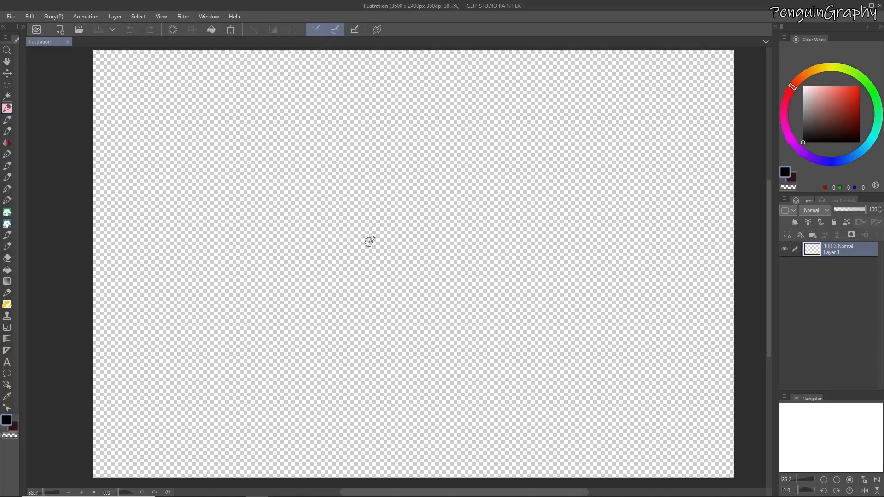
{"action": "mouse_move", "coordinate": [371, 266]}
{"action": "left_mouse_down"}
{"action": "mouse_move", "coordinate": [362, 247]}
{"action": "mouse_move", "coordinate": [367, 272]}
{"action": "mouse_move", "coordinate": [382, 253]}
{"action": "mouse_move", "coordinate": [368, 276]}
{"action": "left_mouse_up"}
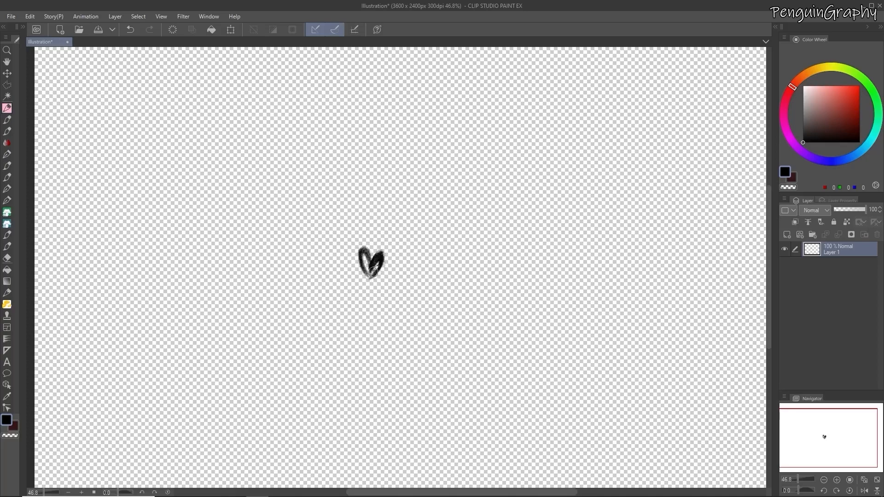
{"action": "mouse_move", "coordinate": [364, 256]}
{"action": "left_mouse_down"}
{"action": "mouse_move", "coordinate": [381, 263]}
{"action": "mouse_move", "coordinate": [375, 273]}
{"action": "mouse_move", "coordinate": [350, 269]}
{"action": "mouse_move", "coordinate": [360, 274]}
{"action": "left_mouse_up"}
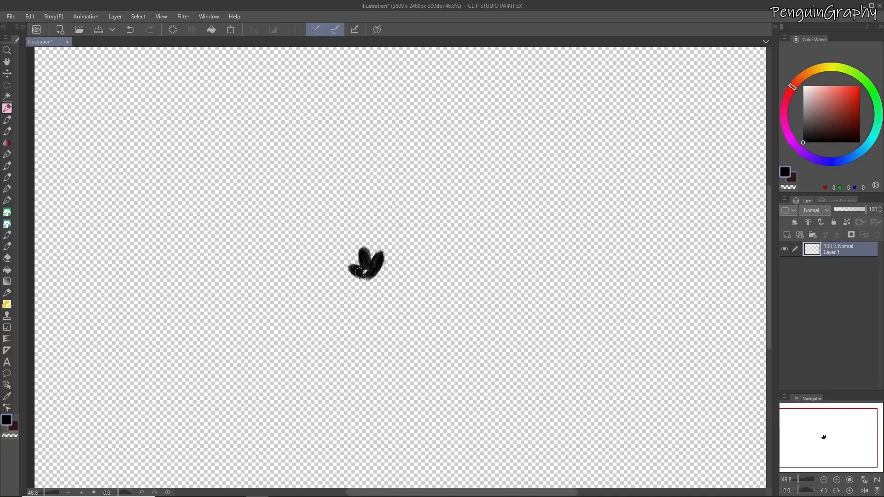
{"action": "mouse_move", "coordinate": [359, 276]}
{"action": "left_mouse_down"}
{"action": "mouse_move", "coordinate": [374, 274]}
{"action": "mouse_move", "coordinate": [345, 278]}
{"action": "mouse_move", "coordinate": [366, 277]}
{"action": "mouse_move", "coordinate": [389, 261]}
{"action": "mouse_move", "coordinate": [352, 287]}
{"action": "mouse_move", "coordinate": [389, 275]}
{"action": "mouse_move", "coordinate": [371, 280]}
{"action": "mouse_move", "coordinate": [367, 262]}
{"action": "mouse_move", "coordinate": [370, 271]}
{"action": "mouse_move", "coordinate": [379, 256]}
{"action": "left_mouse_up"}
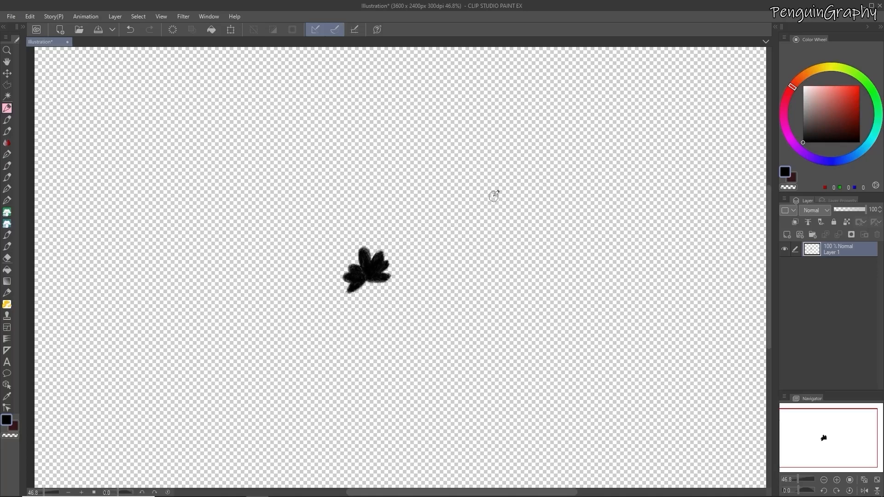
Duplicate the petal layer, merge the copy into the original to make the shape denser, and touch up its fill
{"action": "right_click", "coordinate": [852, 244]}
{"action": "left_click", "coordinate": [794, 315]}
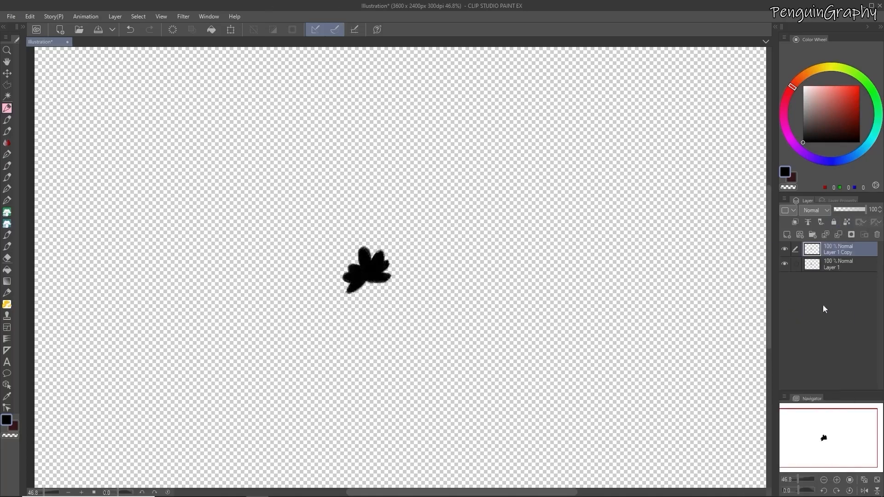
{"action": "right_click", "coordinate": [850, 259]}
{"action": "left_click", "coordinate": [802, 447]}
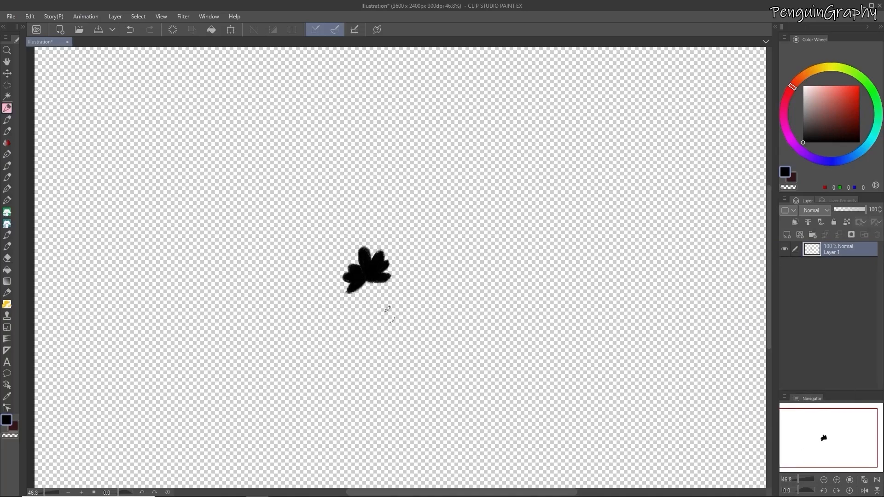
{"action": "mouse_move", "coordinate": [355, 276]}
{"action": "left_mouse_down"}
{"action": "mouse_move", "coordinate": [349, 292]}
{"action": "mouse_move", "coordinate": [363, 277]}
{"action": "left_mouse_up"}
Enlarge the petal shape to about 2.5 times its size near the canvas center and repaint its edges in solid black
{"action": "key", "text": "ctrl+0"}
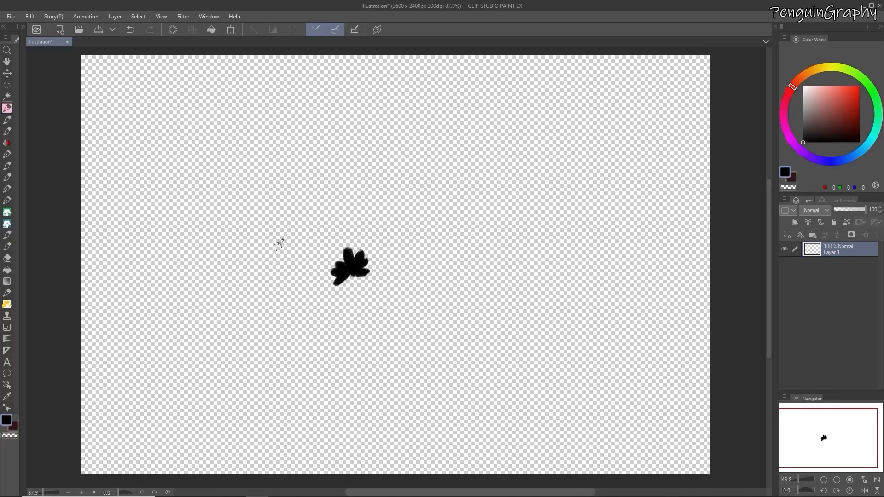
{"action": "left_click", "coordinate": [232, 30]}
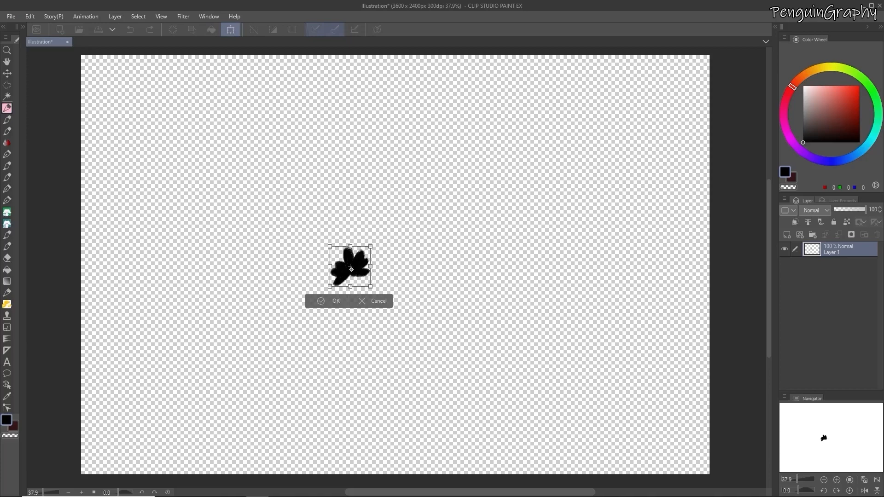
{"action": "left_click_drag", "start_coordinate": [351, 266], "coordinate": [491, 154]}
{"action": "left_click_drag", "start_coordinate": [462, 217], "coordinate": [393, 273]}
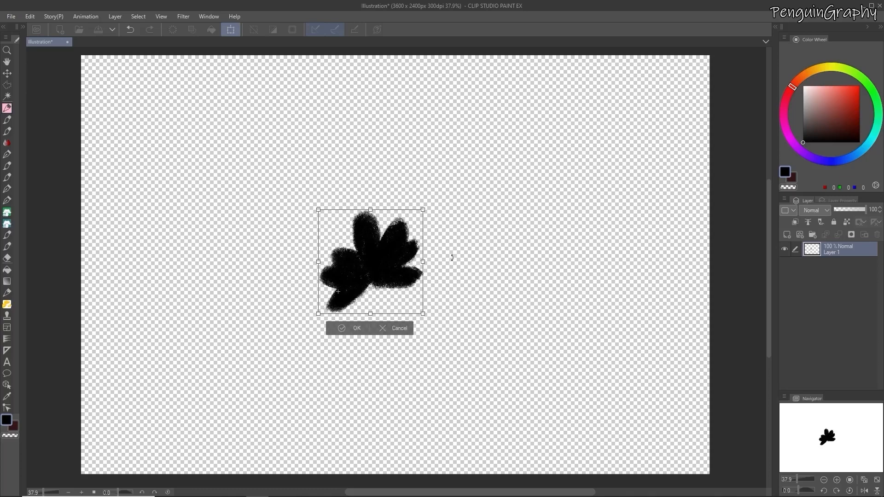
{"action": "key", "text": "Return"}
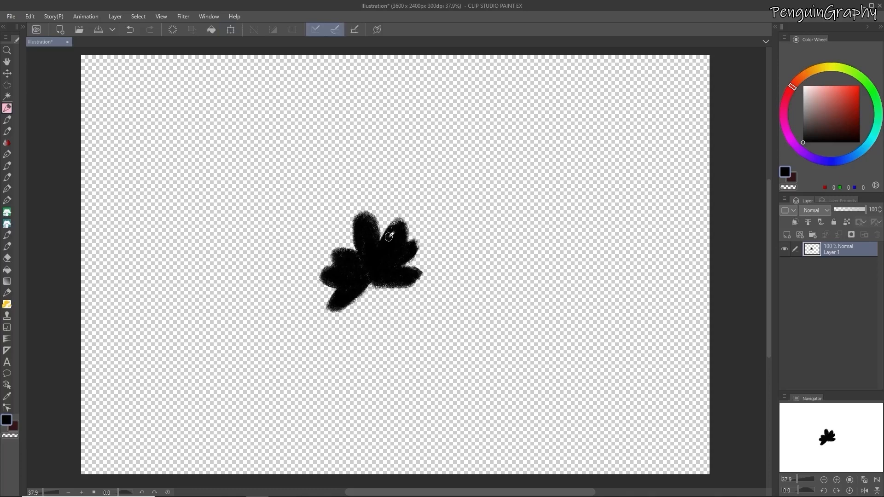
{"action": "mouse_move", "coordinate": [396, 226]}
{"action": "left_mouse_down"}
{"action": "mouse_move", "coordinate": [409, 244]}
{"action": "mouse_move", "coordinate": [355, 243]}
{"action": "mouse_move", "coordinate": [373, 221]}
{"action": "mouse_move", "coordinate": [321, 272]}
{"action": "mouse_move", "coordinate": [343, 266]}
{"action": "mouse_move", "coordinate": [353, 298]}
{"action": "mouse_move", "coordinate": [416, 270]}
{"action": "mouse_move", "coordinate": [411, 252]}
{"action": "mouse_move", "coordinate": [381, 246]}
{"action": "mouse_move", "coordinate": [391, 282]}
{"action": "left_mouse_up"}
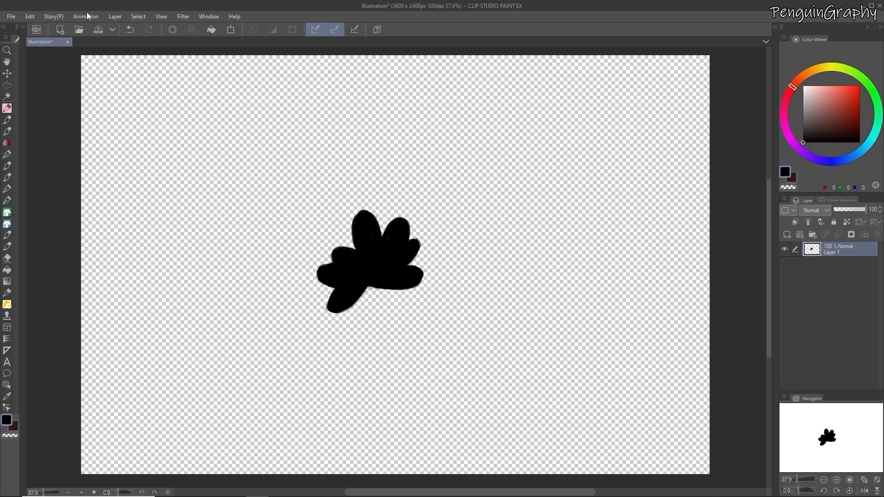
Register the petal layer as an image material named Custom 01 and enable it for use as a brush tip shape
{"action": "left_click", "coordinate": [30, 17]}
{"action": "mouse_move", "coordinate": [123, 228]}
{"action": "left_click", "coordinate": [183, 230]}
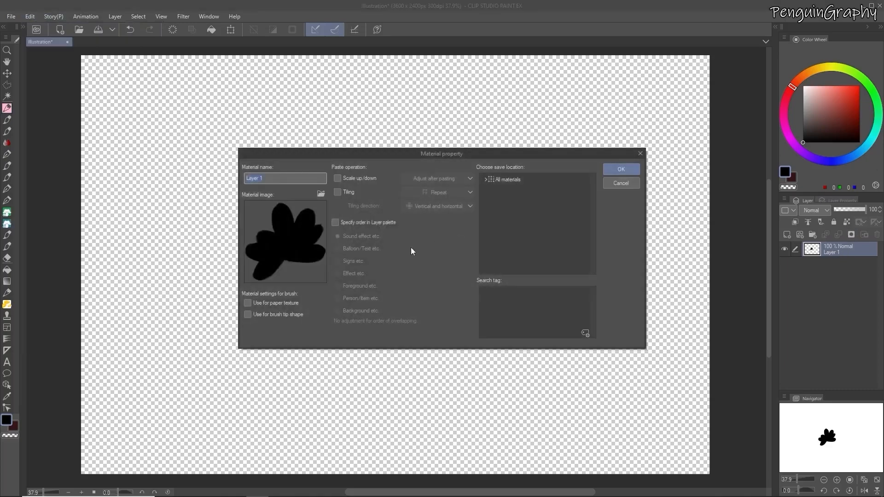
{"action": "type", "text": "Cus"}
{"action": "left_click", "coordinate": [248, 316]}
Choose Image material as the save location for Custom 01, add a search tag, and save the material
{"action": "left_click", "coordinate": [505, 180]}
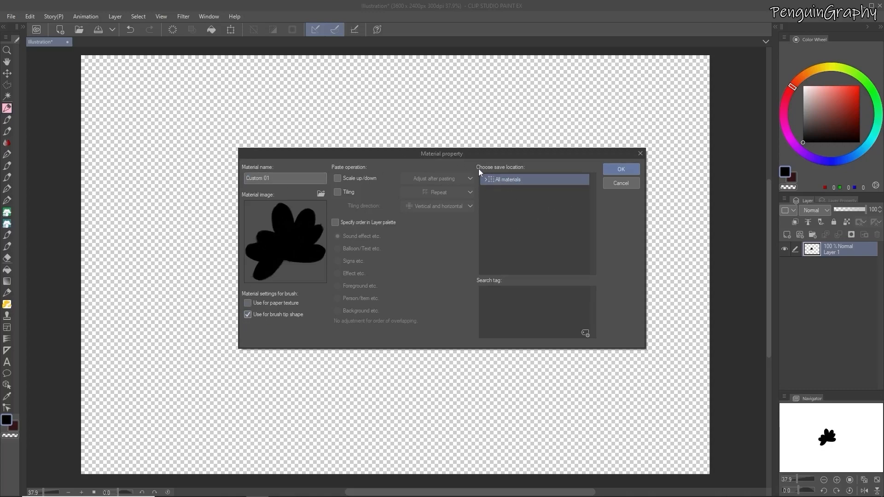
{"action": "left_click", "coordinate": [485, 179]}
{"action": "left_click", "coordinate": [517, 229]}
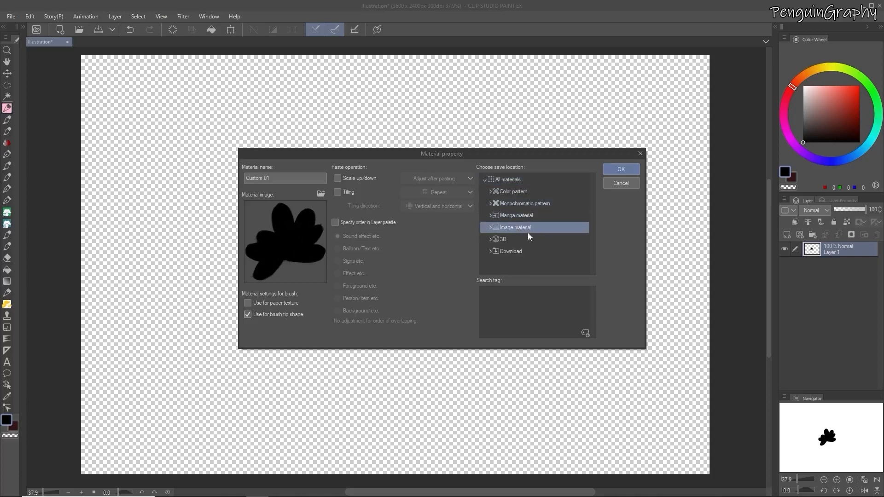
{"action": "left_click", "coordinate": [585, 333]}
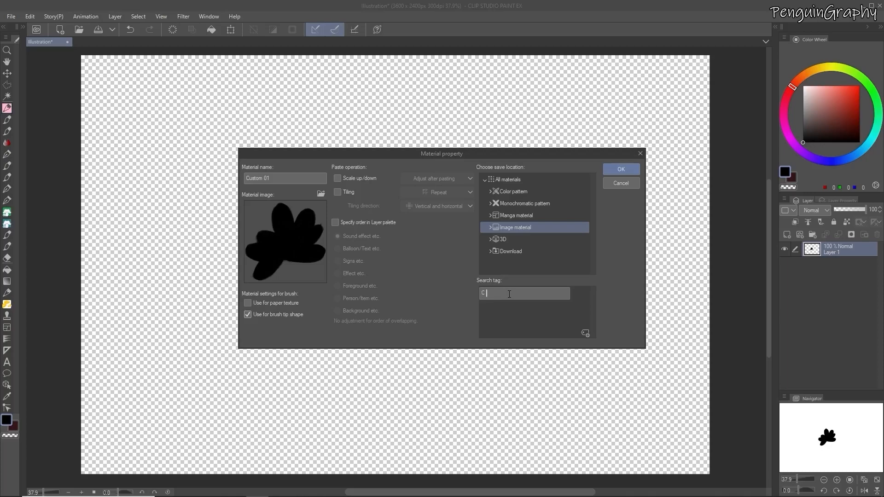
{"action": "left_click", "coordinate": [624, 173]}
{"action": "left_click", "coordinate": [625, 173]}
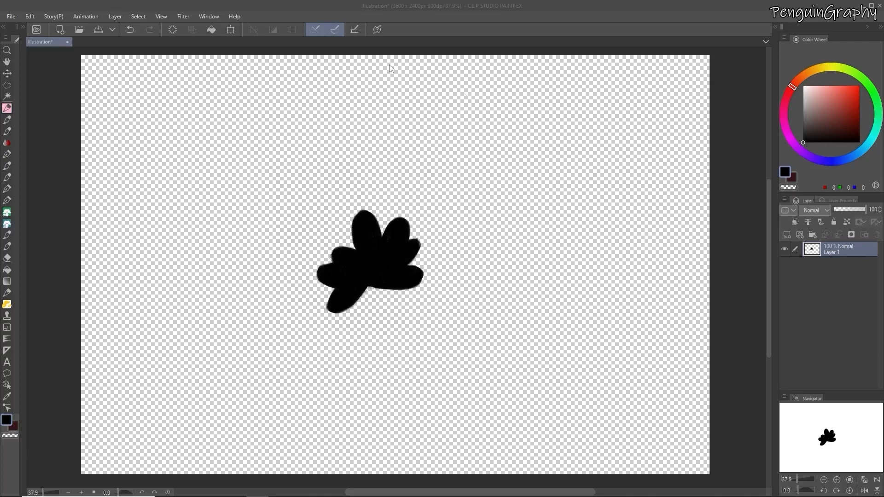
Create a second 3600 x 2400 px, 300 dpi illustration with Color as basic expression color and white paper
{"action": "left_click", "coordinate": [11, 16]}
{"action": "left_click", "coordinate": [18, 23]}
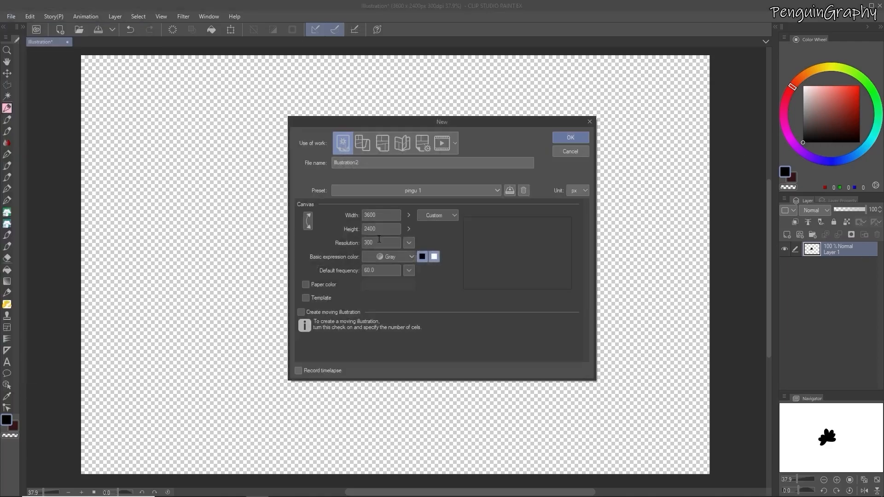
{"action": "left_click", "coordinate": [388, 257]}
{"action": "left_click", "coordinate": [371, 269]}
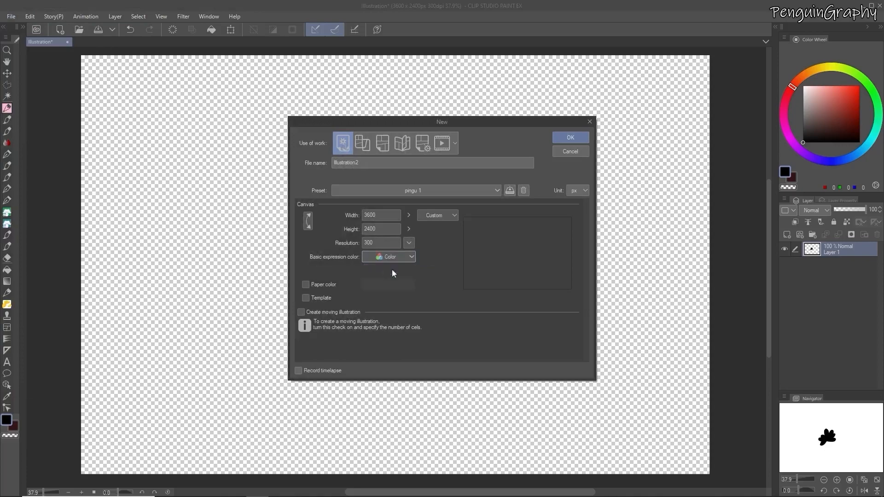
{"action": "left_click", "coordinate": [306, 284]}
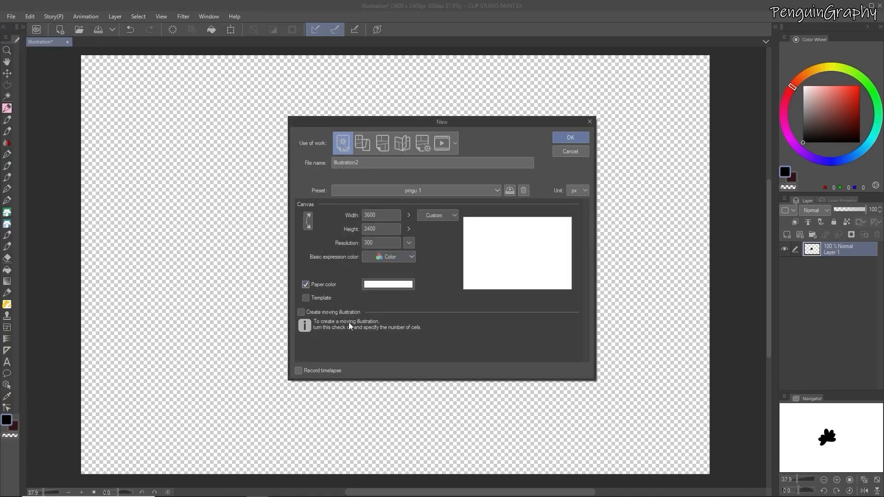
{"action": "left_click", "coordinate": [570, 136]}
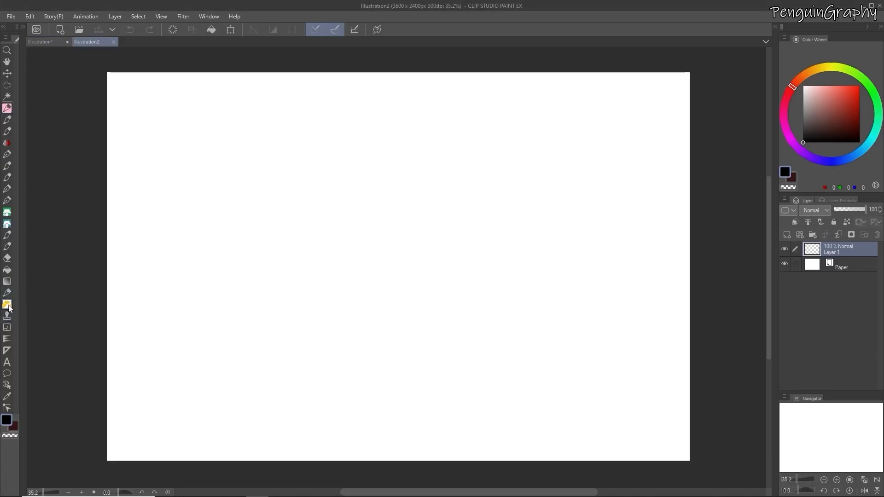
Select the 野花(中心ｻﾌﾞｶﾗｰ) L 4 sub tool and open the Brush tip settings in its Sub Tool Detail
{"action": "left_click", "coordinate": [22, 28]}
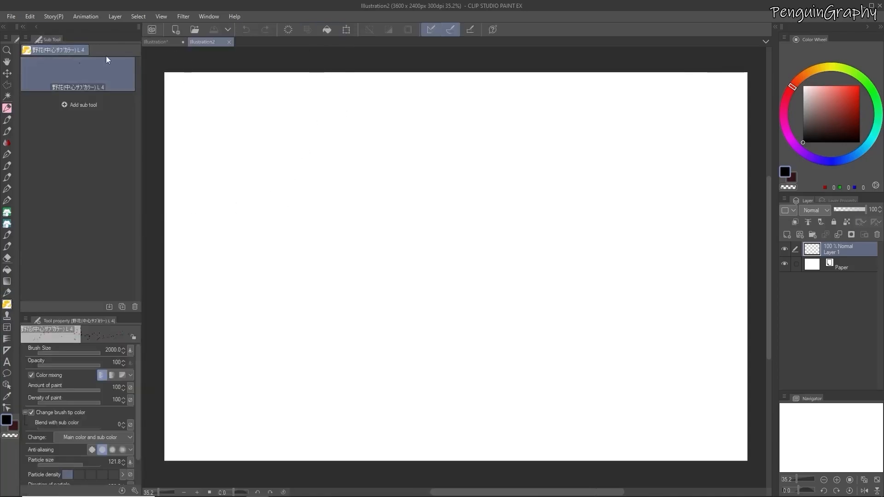
{"action": "left_click", "coordinate": [134, 491]}
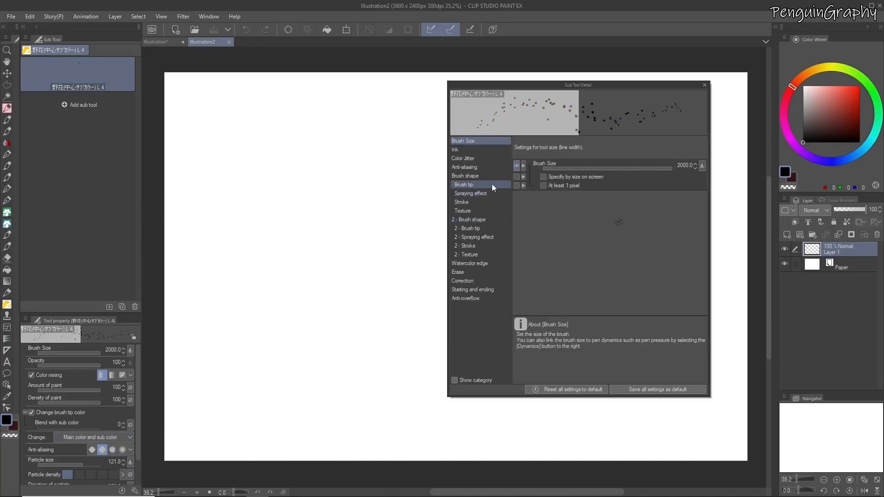
{"action": "left_click", "coordinate": [468, 177]}
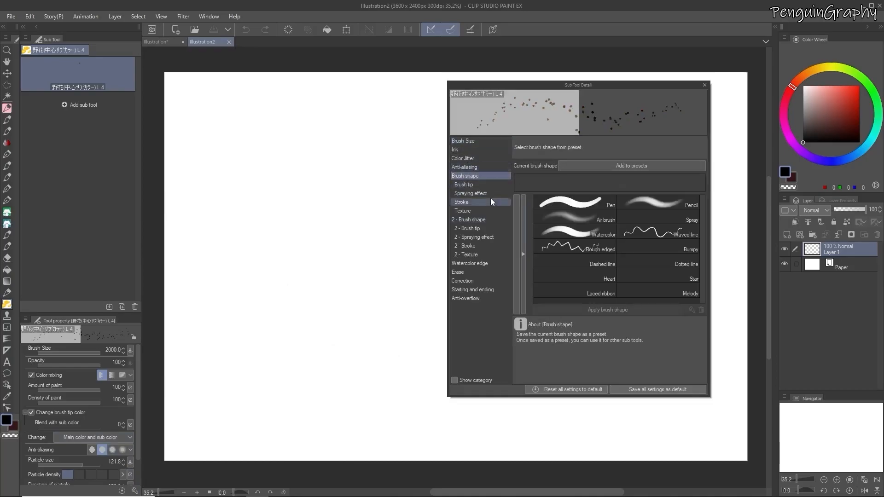
{"action": "left_click", "coordinate": [489, 185]}
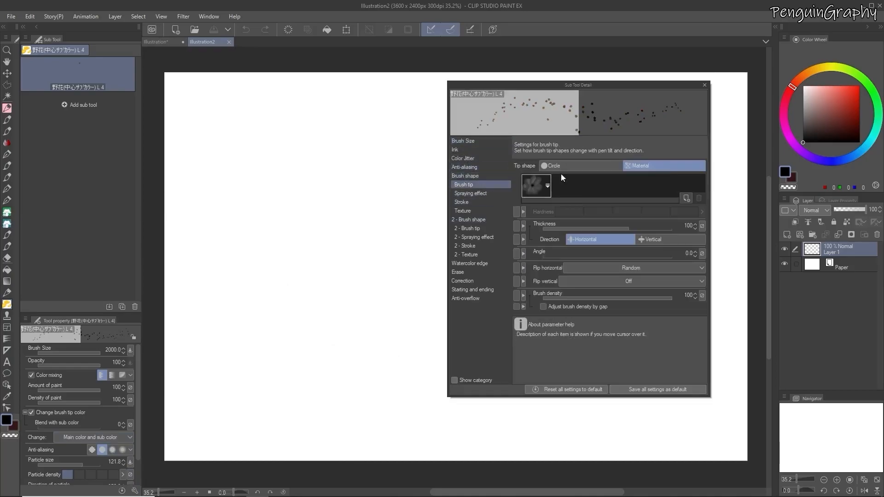
Search the materials for "cust", add Custom 01 as a brush tip shape, and pick dark red (116, 37, 30) as drawing color
{"action": "left_click", "coordinate": [686, 199]}
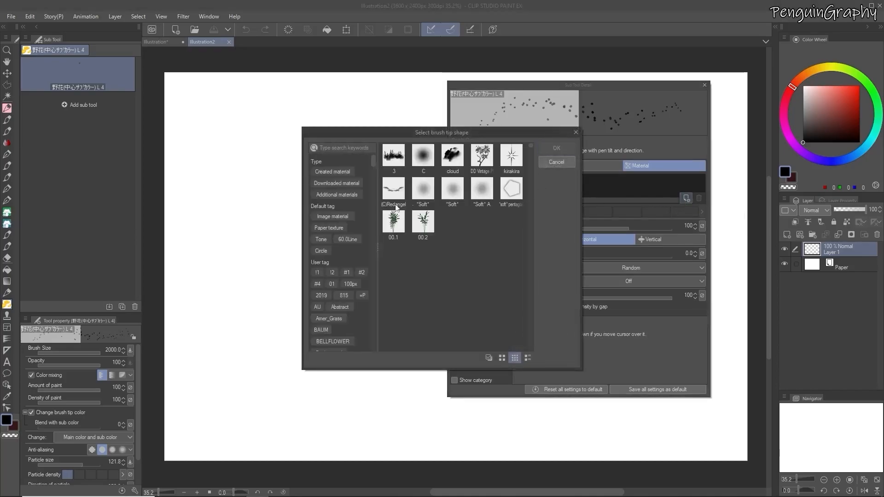
{"action": "left_click", "coordinate": [343, 147]}
{"action": "type", "text": "c"}
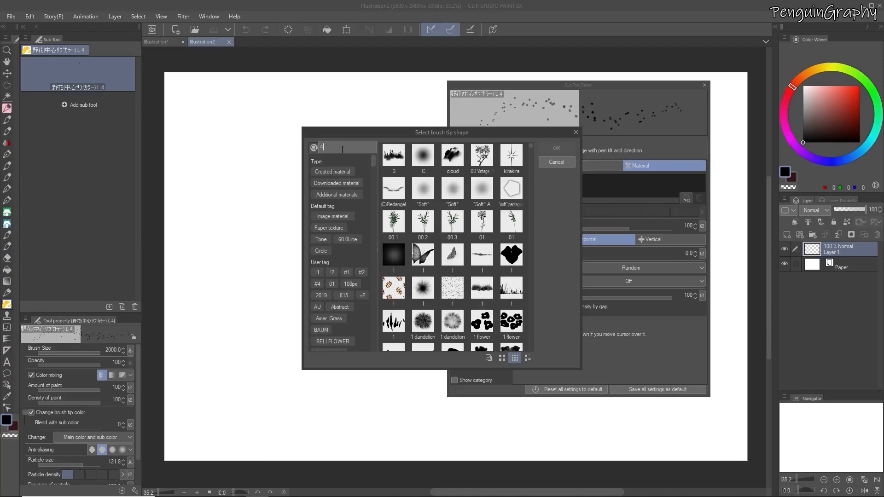
{"action": "type", "text": "ust"}
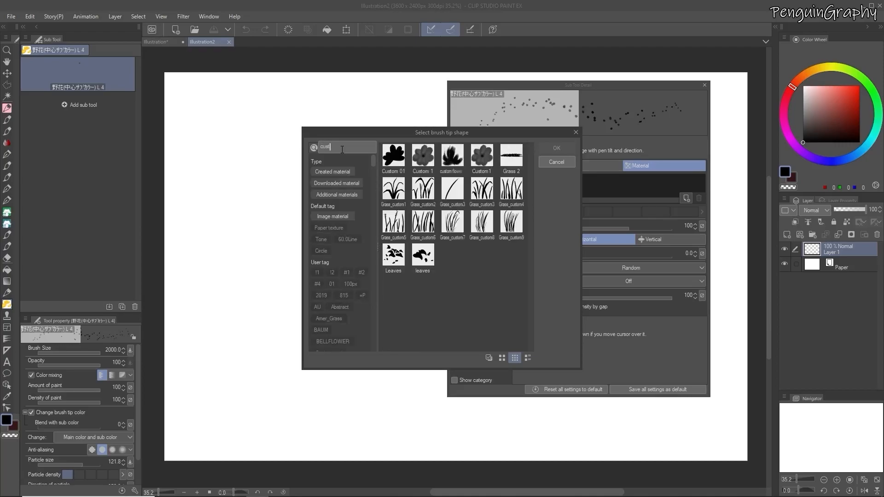
{"action": "left_click", "coordinate": [393, 159]}
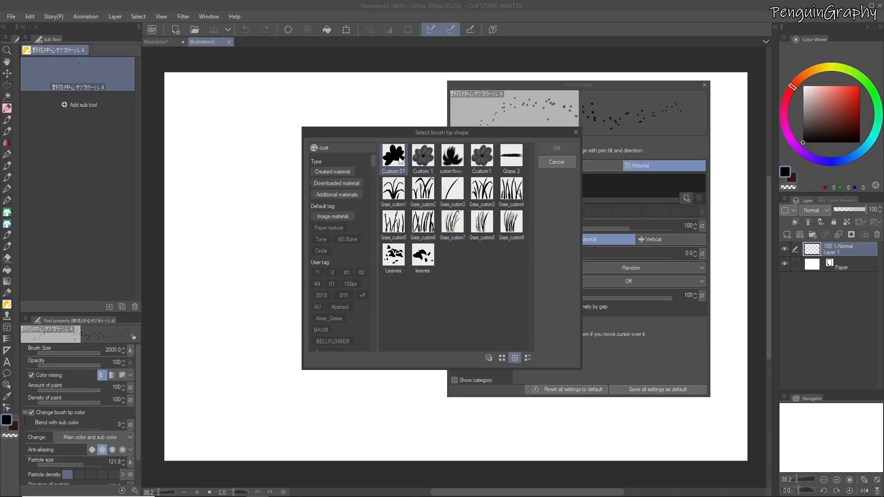
{"action": "left_click", "coordinate": [557, 148]}
{"action": "left_click", "coordinate": [845, 117]}
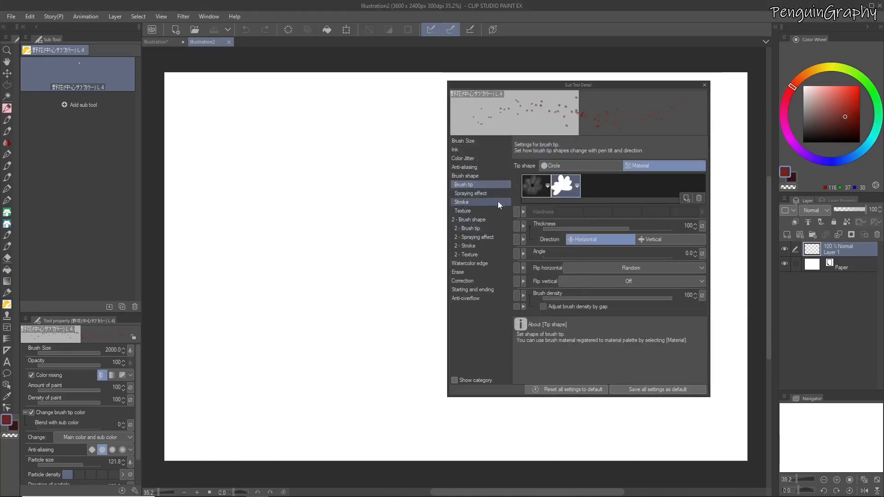
Link the brush tip thickness to pen pressure, tilt and velocity, with the pen pressure minimum value at 66
{"action": "left_click", "coordinate": [702, 226]}
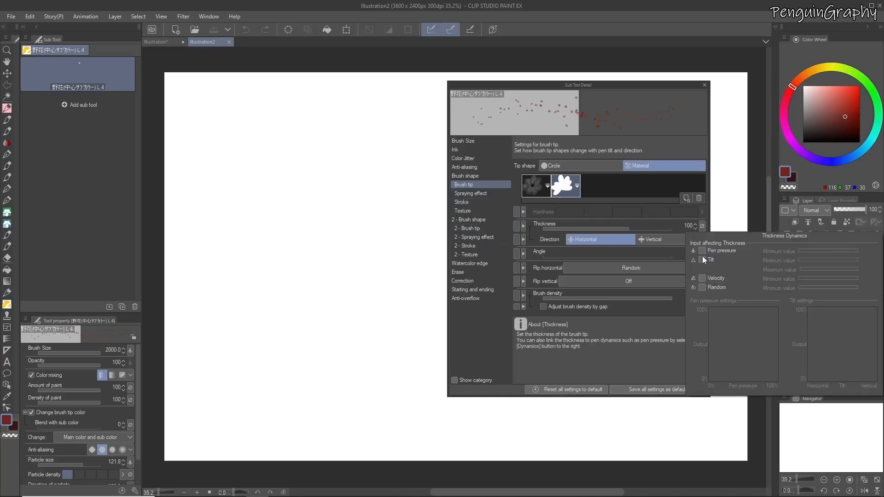
{"action": "left_click", "coordinate": [702, 250]}
{"action": "left_click", "coordinate": [702, 260]}
{"action": "left_click", "coordinate": [702, 278]}
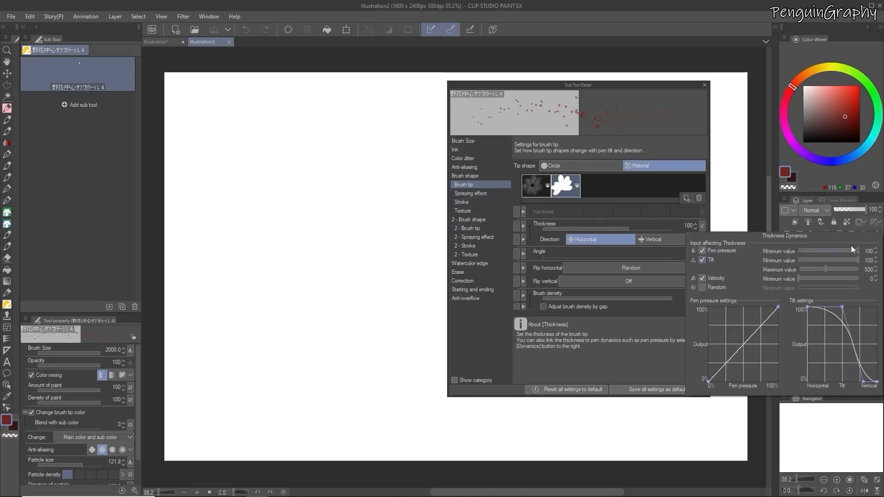
{"action": "left_click", "coordinate": [837, 251]}
Turn off Color mixing in the Ink settings and delete the brush's original dark flower tip shape
{"action": "left_click", "coordinate": [484, 152]}
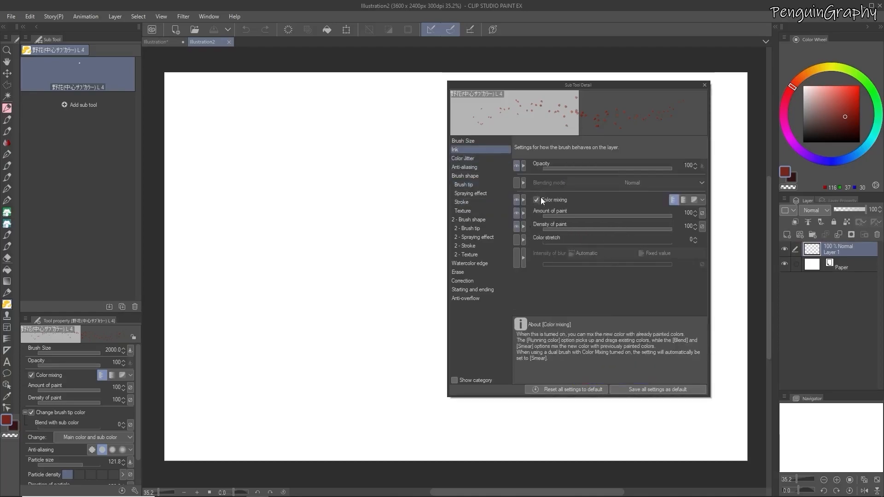
{"action": "left_click", "coordinate": [536, 201]}
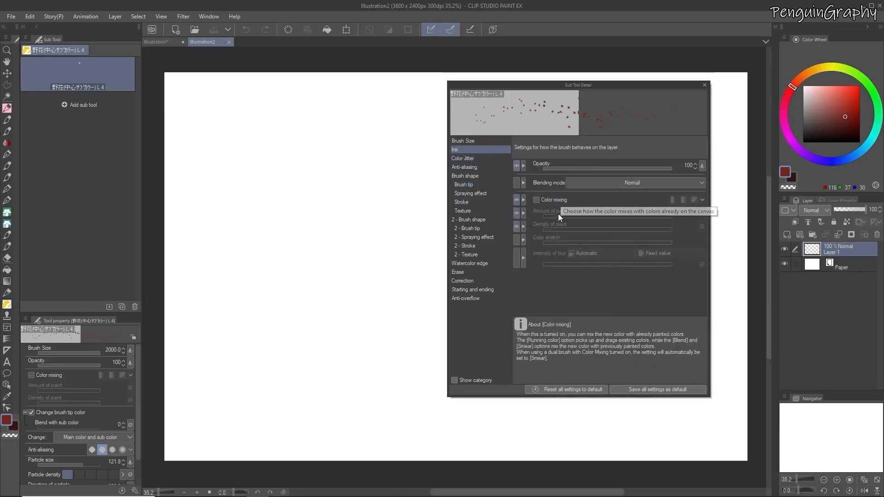
{"action": "left_click", "coordinate": [473, 186]}
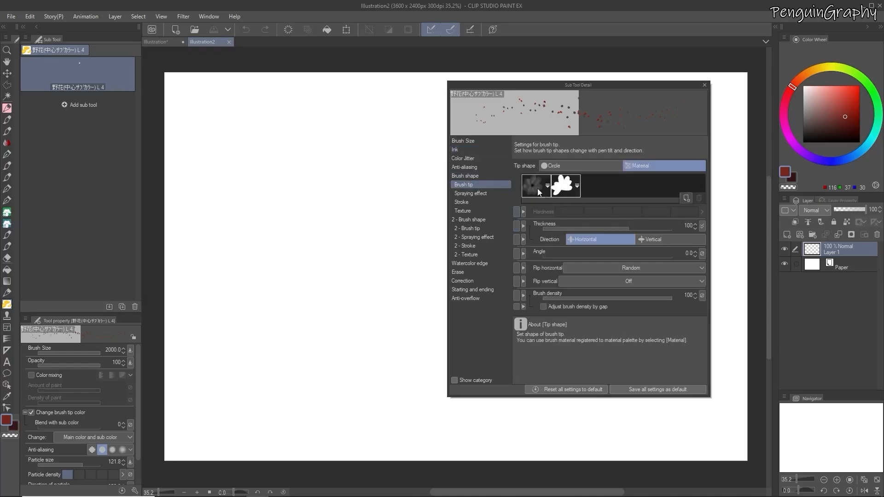
{"action": "left_click", "coordinate": [699, 198]}
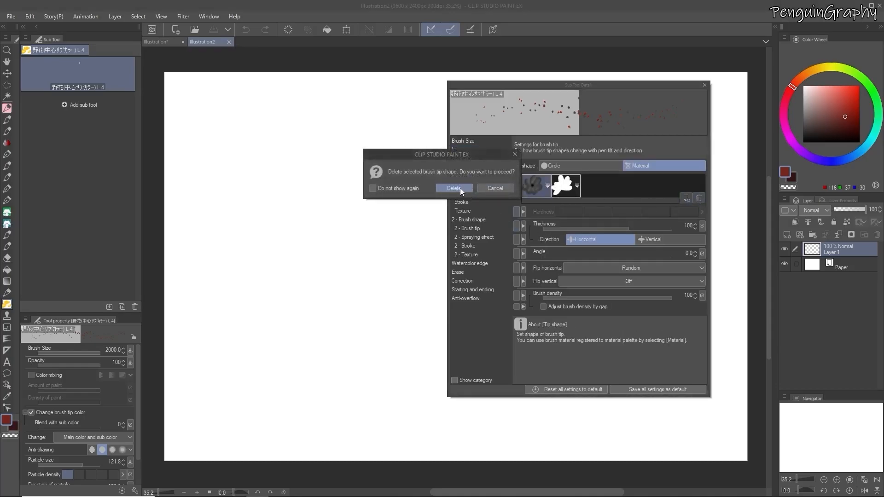
{"action": "left_click", "coordinate": [455, 190]}
Remove the dynamics from Direction of particle in the Spraying effect settings, set it to 0.0, and spray test strokes on the canvas
{"action": "mouse_move", "coordinate": [377, 323]}
{"action": "left_mouse_down"}
{"action": "mouse_move", "coordinate": [403, 310]}
{"action": "mouse_move", "coordinate": [443, 334]}
{"action": "mouse_move", "coordinate": [341, 364]}
{"action": "mouse_move", "coordinate": [368, 377]}
{"action": "left_mouse_up"}
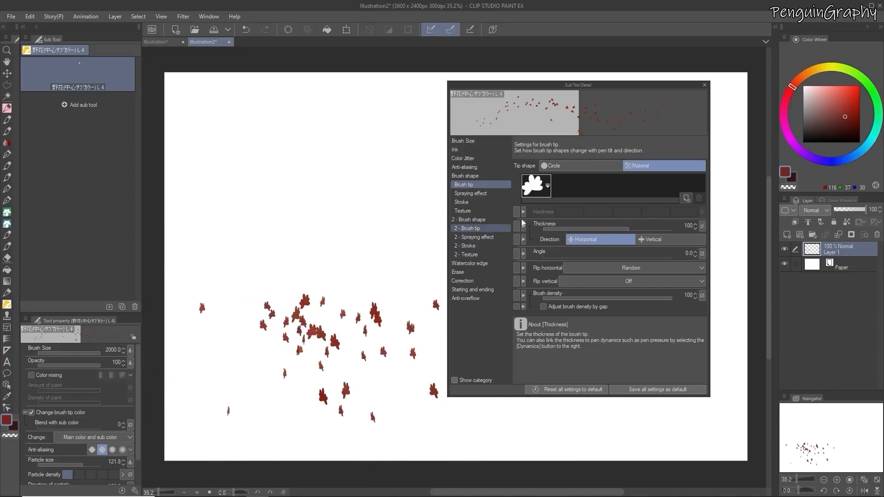
{"action": "left_click_drag", "start_coordinate": [328, 281], "coordinate": [417, 237]}
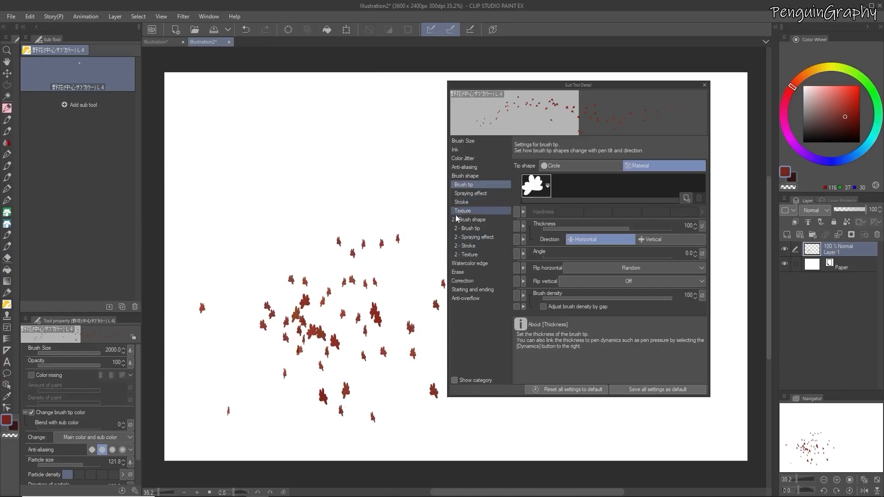
{"action": "left_click", "coordinate": [478, 193]}
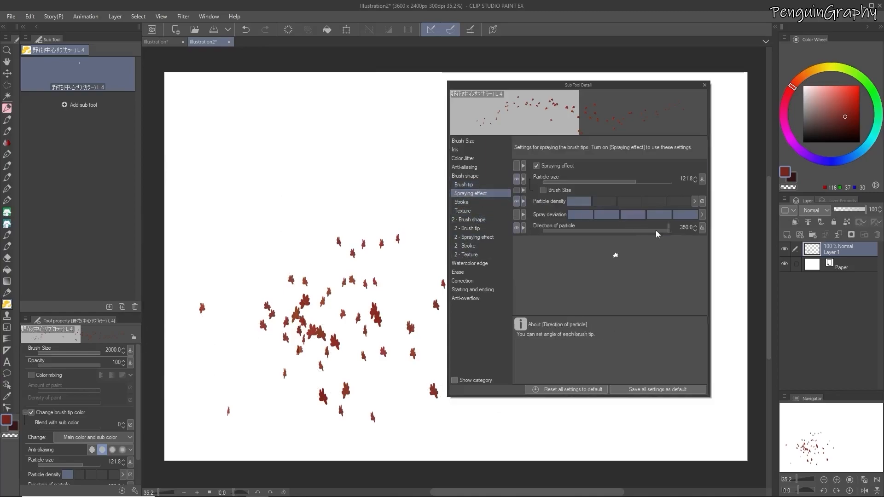
{"action": "left_click", "coordinate": [702, 228]}
{"action": "mouse_move", "coordinate": [268, 211]}
{"action": "left_mouse_down"}
{"action": "mouse_move", "coordinate": [316, 196]}
{"action": "mouse_move", "coordinate": [403, 209]}
{"action": "mouse_move", "coordinate": [354, 219]}
{"action": "left_mouse_up"}
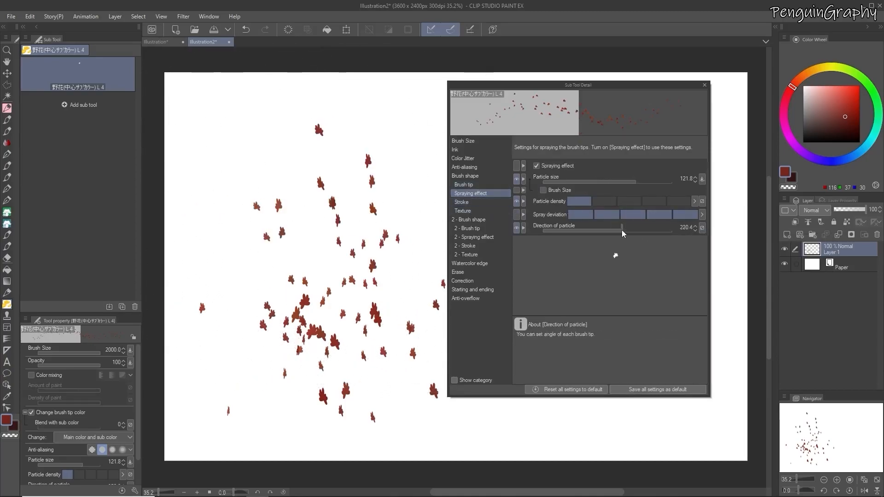
{"action": "left_click_drag", "start_coordinate": [578, 231], "coordinate": [533, 231]}
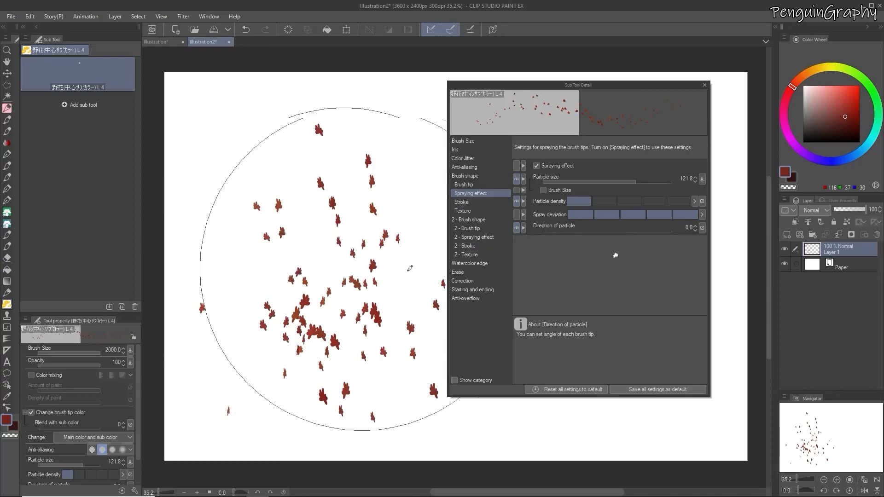
{"action": "mouse_move", "coordinate": [252, 273]}
{"action": "left_mouse_down"}
{"action": "mouse_move", "coordinate": [290, 217]}
{"action": "mouse_move", "coordinate": [257, 223]}
{"action": "mouse_move", "coordinate": [316, 222]}
{"action": "mouse_move", "coordinate": [417, 327]}
{"action": "mouse_move", "coordinate": [278, 343]}
{"action": "mouse_move", "coordinate": [369, 282]}
{"action": "left_mouse_up"}
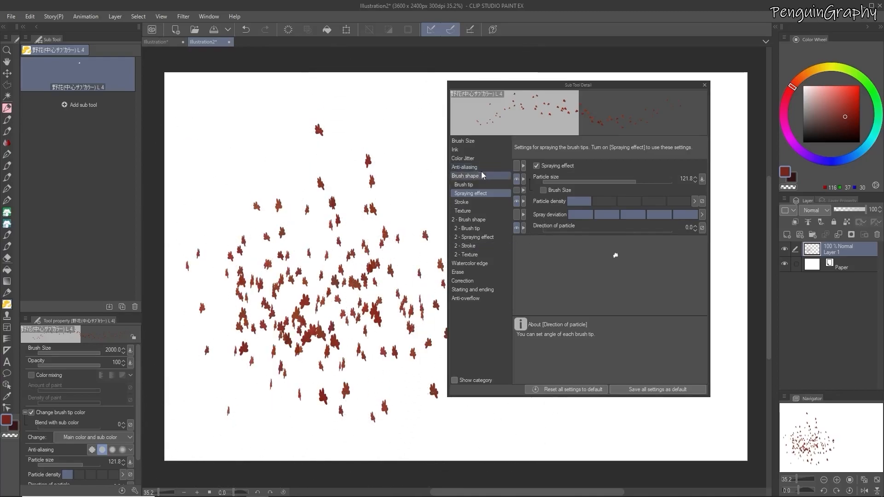
Set the brush tip thickness to 170 and spray test strokes across the upper part of the flower cluster
{"action": "left_click", "coordinate": [474, 150]}
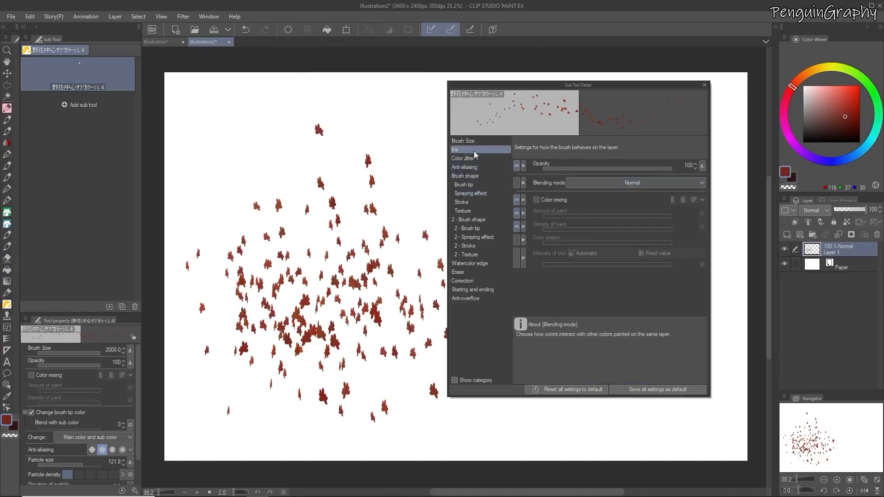
{"action": "left_click", "coordinate": [466, 202]}
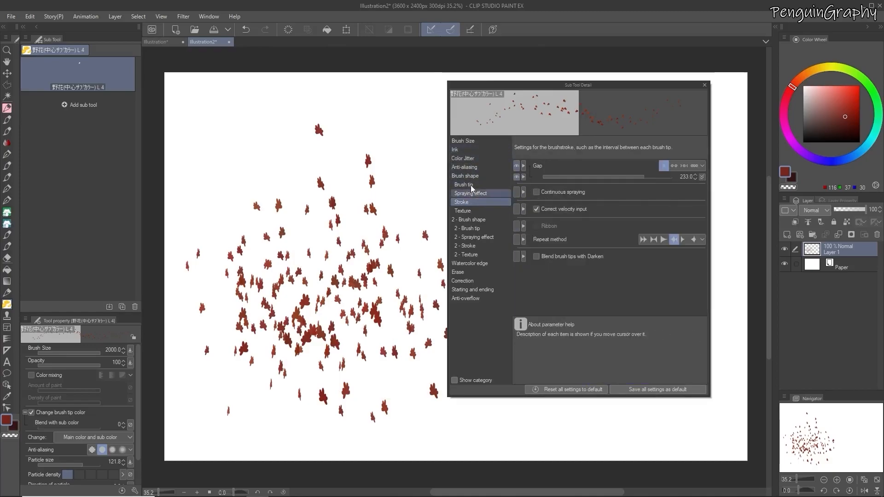
{"action": "left_click", "coordinate": [472, 185]}
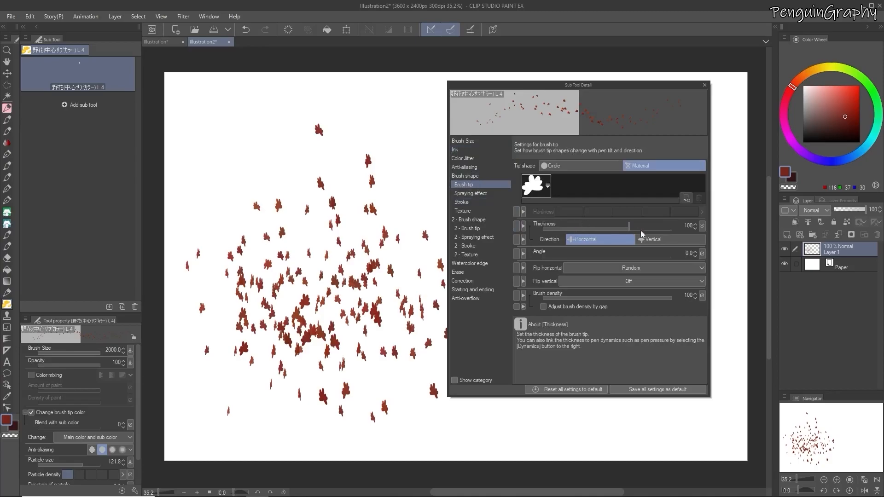
{"action": "mouse_move", "coordinate": [627, 228]}
{"action": "left_mouse_down"}
{"action": "mouse_move", "coordinate": [603, 228]}
{"action": "mouse_move", "coordinate": [650, 228]}
{"action": "mouse_move", "coordinate": [640, 229]}
{"action": "left_mouse_up"}
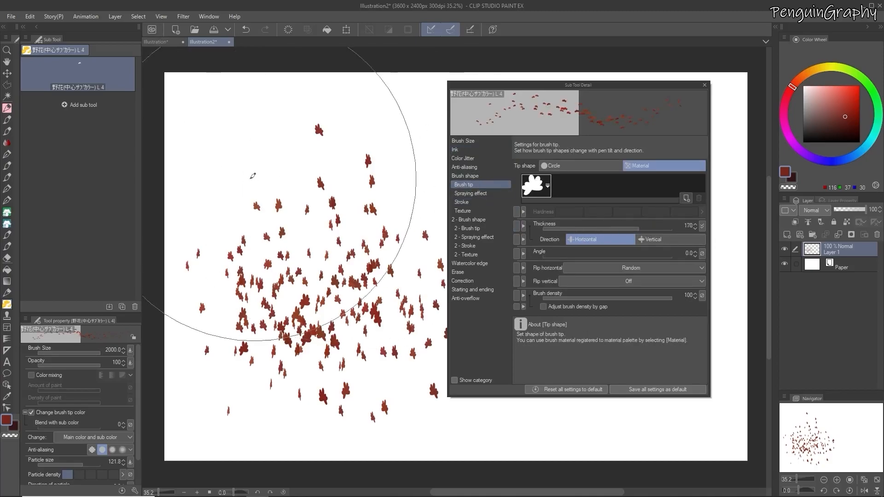
{"action": "left_click", "coordinate": [282, 191]}
{"action": "mouse_move", "coordinate": [282, 190]}
{"action": "left_mouse_down"}
{"action": "mouse_move", "coordinate": [398, 204]}
{"action": "mouse_move", "coordinate": [264, 215]}
{"action": "mouse_move", "coordinate": [421, 215]}
{"action": "mouse_move", "coordinate": [290, 218]}
{"action": "mouse_move", "coordinate": [425, 223]}
{"action": "mouse_move", "coordinate": [330, 228]}
{"action": "mouse_move", "coordinate": [372, 230]}
{"action": "left_mouse_up"}
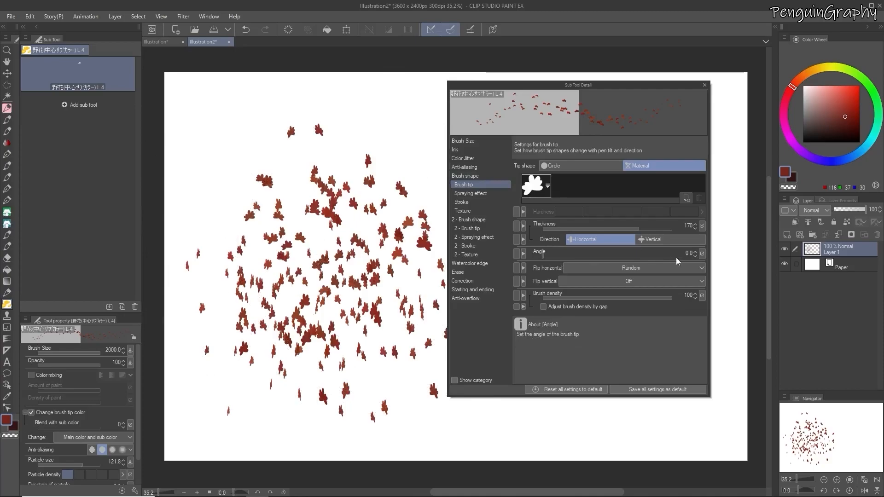
Link the brush tip angle to Direction of pen and spray test strokes along the lower canvas
{"action": "left_click", "coordinate": [702, 254]}
{"action": "left_click", "coordinate": [702, 286]}
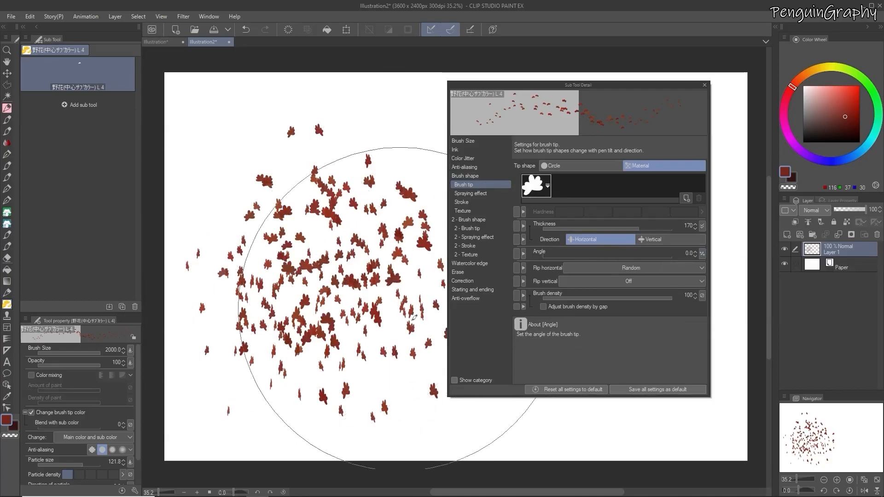
{"action": "mouse_move", "coordinate": [387, 432]}
{"action": "left_mouse_down"}
{"action": "mouse_move", "coordinate": [571, 405]}
{"action": "mouse_move", "coordinate": [498, 411]}
{"action": "left_mouse_up"}
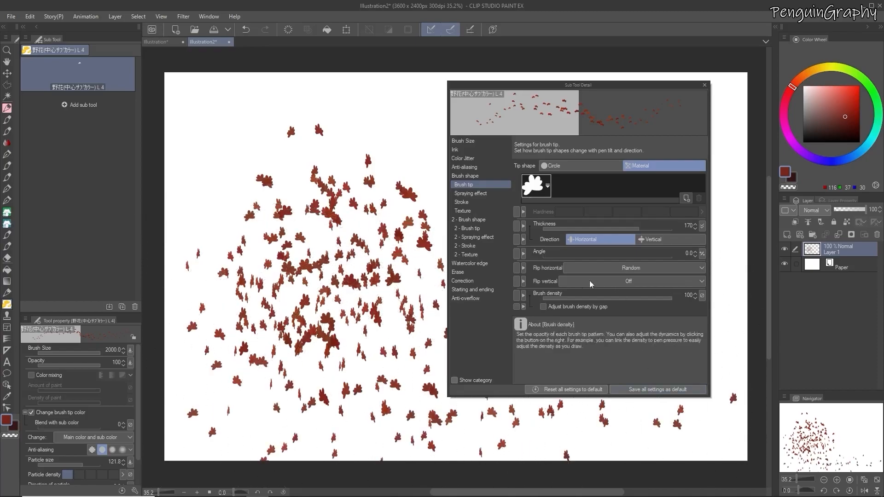
Reset the Angle dynamics to None, review the Thickness dynamics, and spray a test stroke on the upper canvas
{"action": "left_click", "coordinate": [702, 253]}
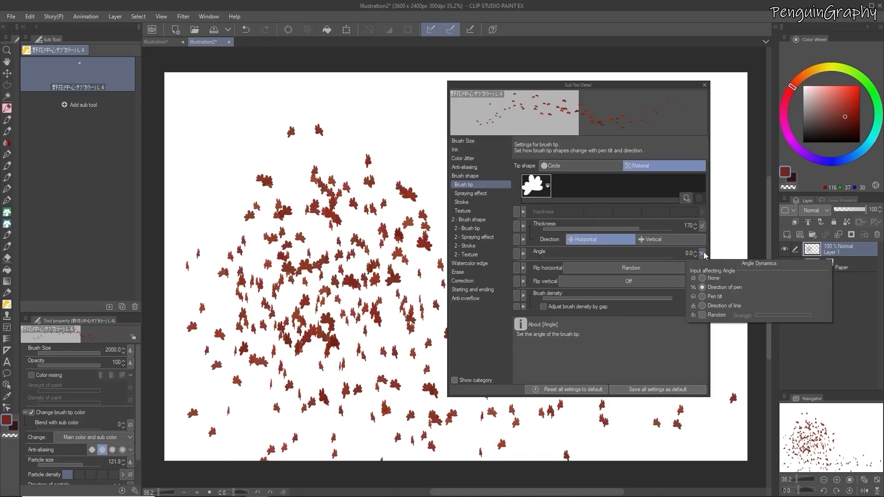
{"action": "left_click", "coordinate": [702, 226]}
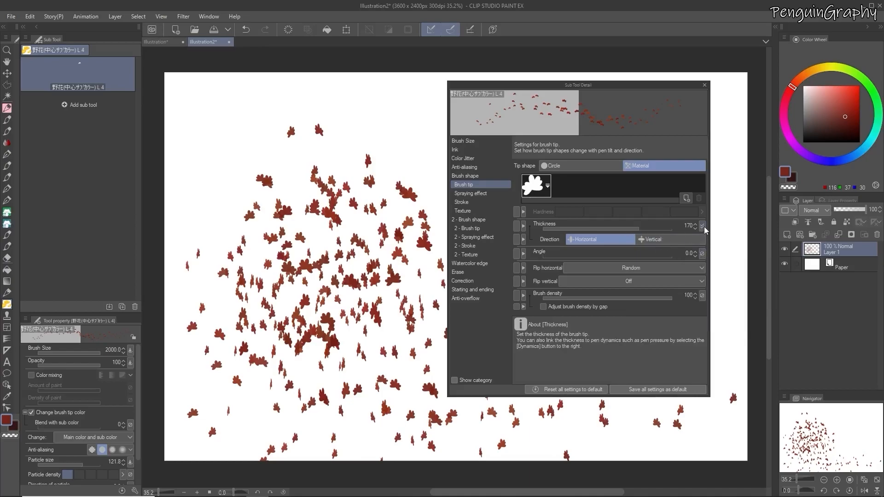
{"action": "left_click", "coordinate": [703, 226]}
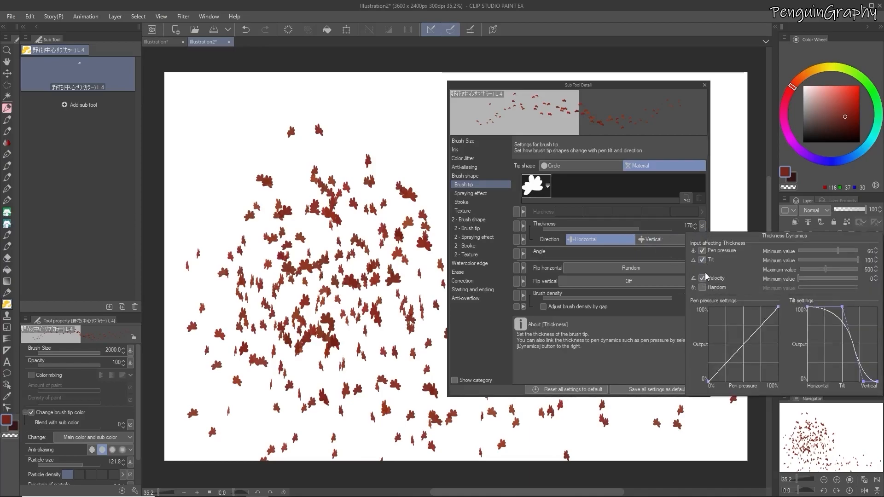
{"action": "left_click_drag", "start_coordinate": [266, 165], "coordinate": [283, 166]}
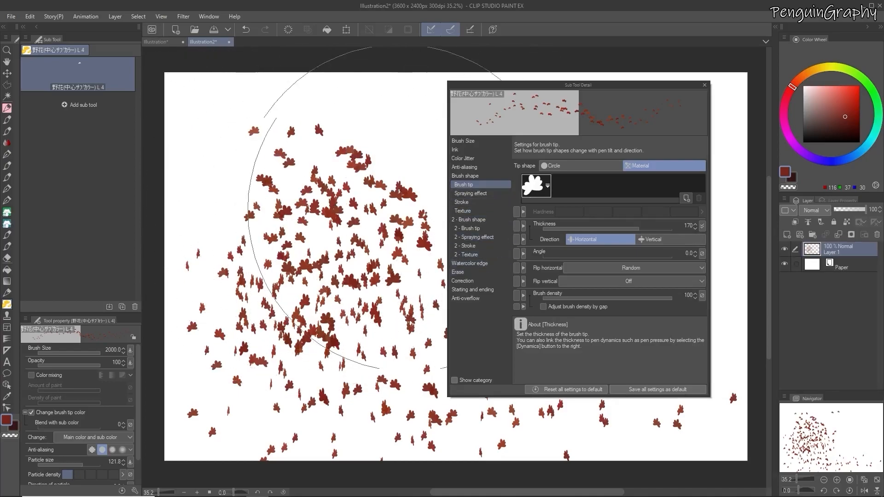
Under Randomize per stroke in Color Jitter, set Luminosity to 9 and Blend with sub color to 19, and spray test strokes
{"action": "left_click", "coordinate": [474, 160]}
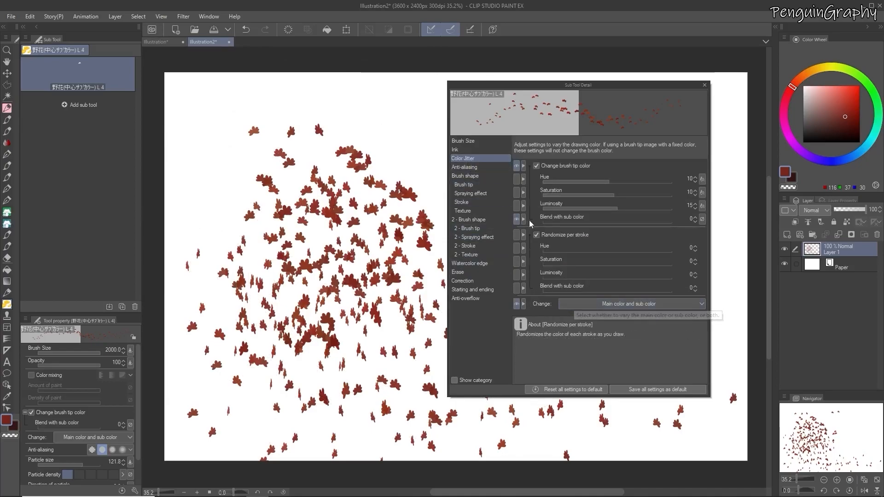
{"action": "left_click_drag", "start_coordinate": [554, 291], "coordinate": [551, 291]}
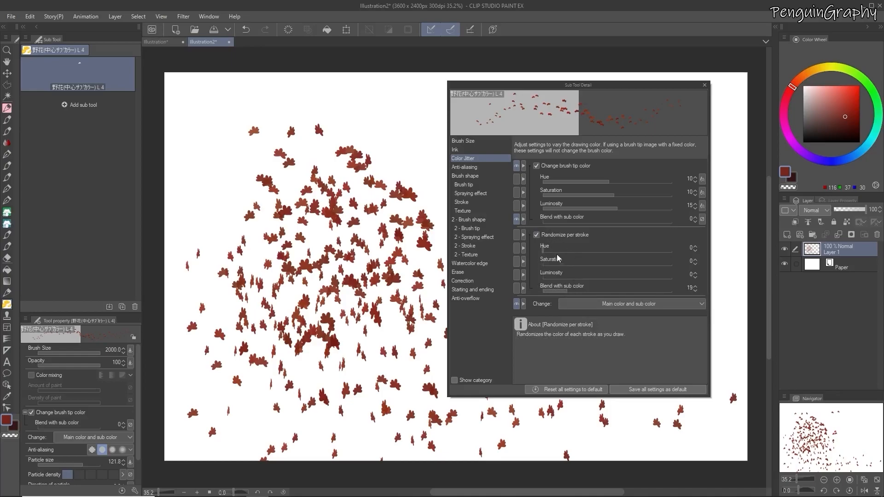
{"action": "left_click", "coordinate": [554, 277]}
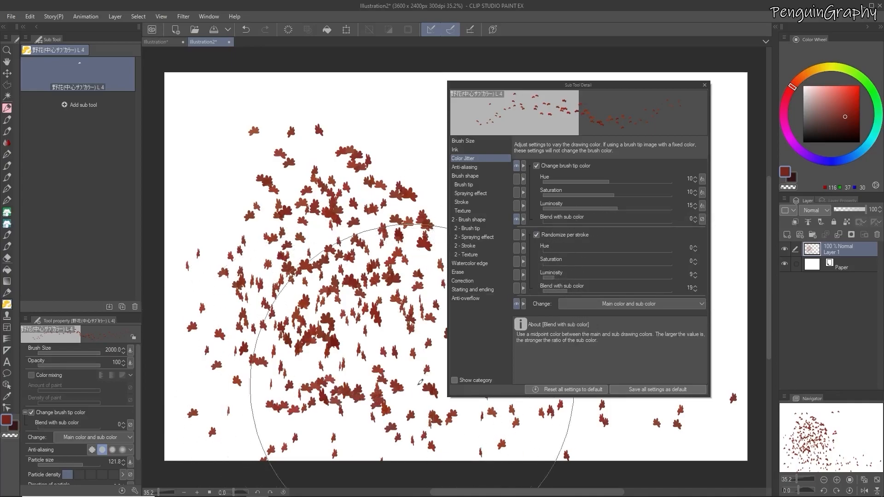
{"action": "left_click_drag", "start_coordinate": [400, 389], "coordinate": [270, 419]}
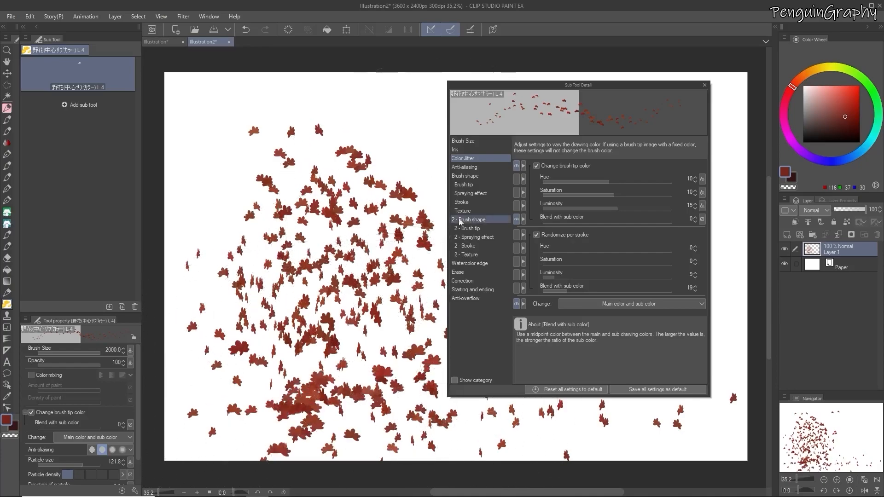
Set the spray particle size to 70.3 and the brush size to 250
{"action": "left_click", "coordinate": [481, 194]}
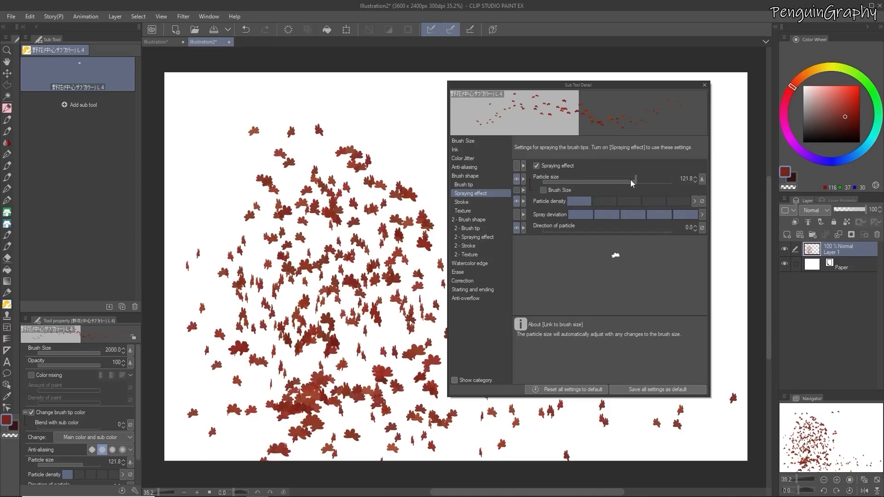
{"action": "left_click_drag", "start_coordinate": [634, 183], "coordinate": [629, 181]}
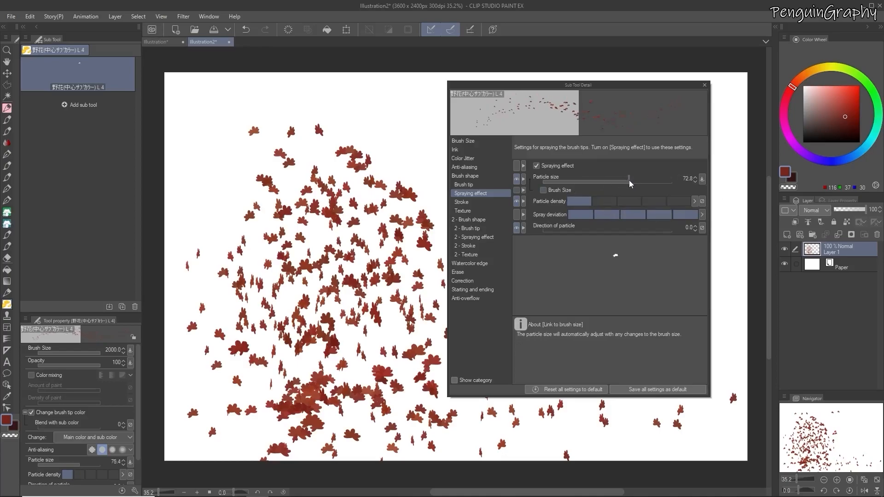
{"action": "left_click", "coordinate": [469, 141]}
{"action": "left_click_drag", "start_coordinate": [656, 168], "coordinate": [644, 169]}
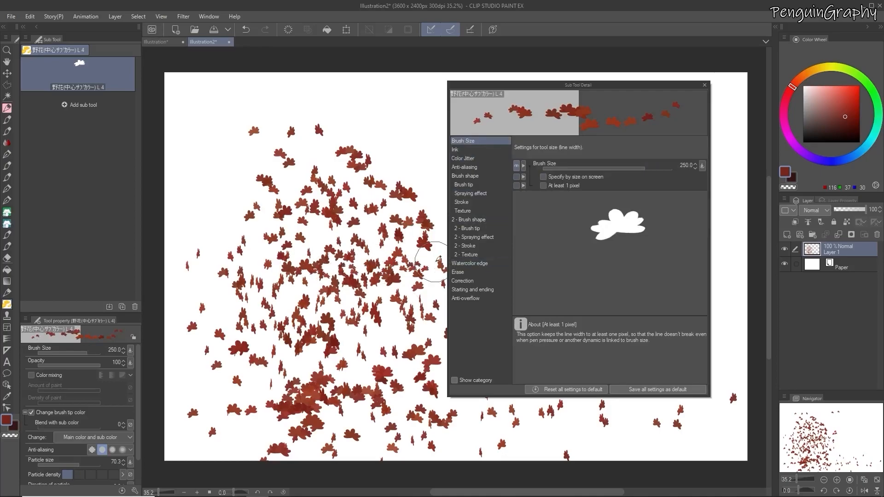
Clear the layer and paint two clusters of test strokes in the lower middle of the canvas
{"action": "key", "text": "Delete"}
{"action": "mouse_move", "coordinate": [403, 355]}
{"action": "left_mouse_down"}
{"action": "mouse_move", "coordinate": [328, 368]}
{"action": "mouse_move", "coordinate": [419, 359]}
{"action": "mouse_move", "coordinate": [312, 365]}
{"action": "mouse_move", "coordinate": [395, 357]}
{"action": "mouse_move", "coordinate": [316, 355]}
{"action": "mouse_move", "coordinate": [388, 354]}
{"action": "mouse_move", "coordinate": [325, 354]}
{"action": "mouse_move", "coordinate": [396, 354]}
{"action": "mouse_move", "coordinate": [322, 353]}
{"action": "mouse_move", "coordinate": [402, 351]}
{"action": "left_mouse_up"}
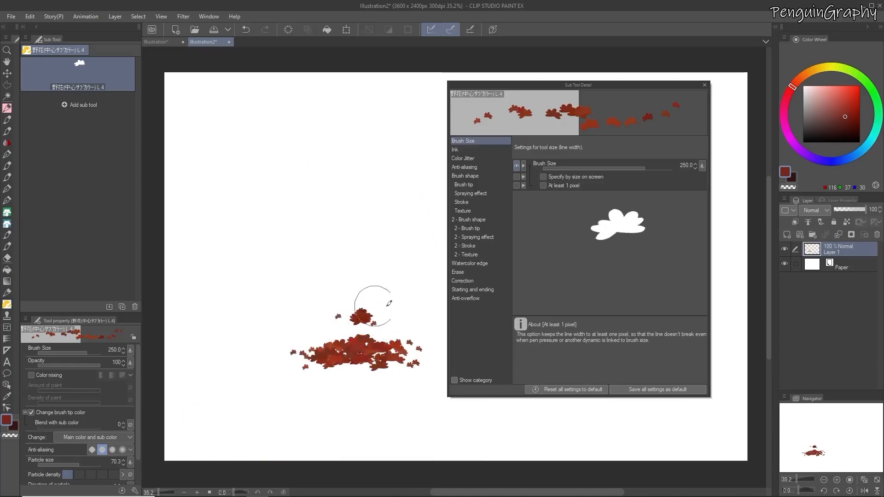
{"action": "left_click_drag", "start_coordinate": [358, 317], "coordinate": [353, 321]}
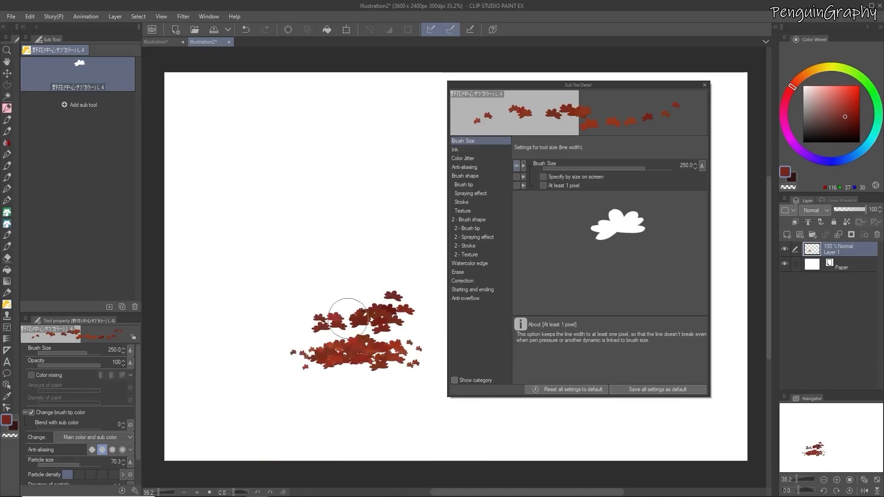
Reduce the spray particle size to 49.4 and to 32.4, spraying test strokes on the canvas after each change
{"action": "left_click", "coordinate": [482, 193]}
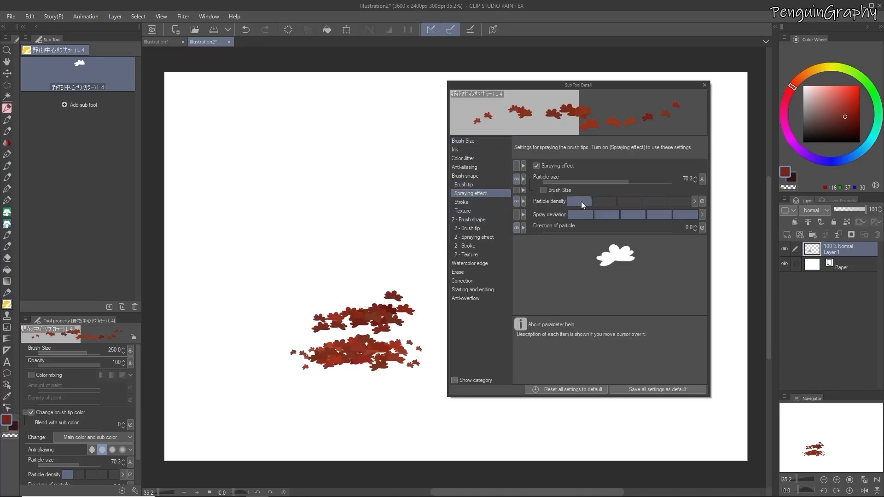
{"action": "left_click", "coordinate": [623, 182]}
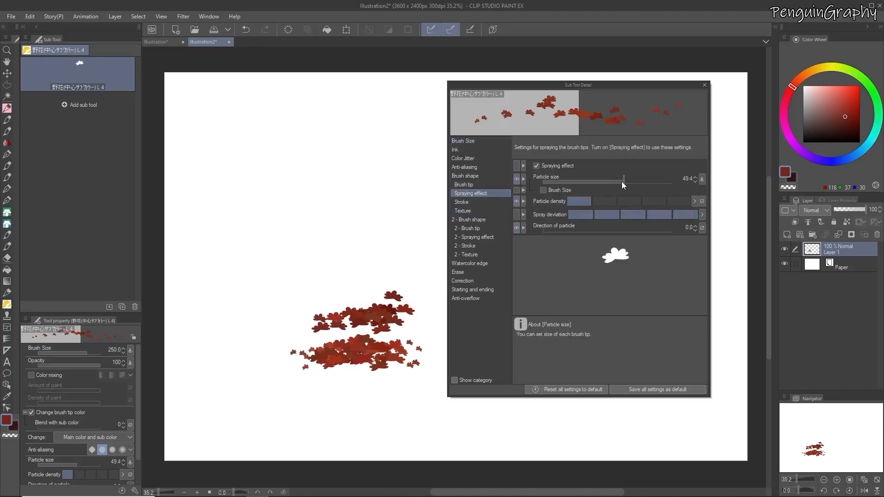
{"action": "left_click_drag", "start_coordinate": [259, 280], "coordinate": [306, 247]}
{"action": "left_click_drag", "start_coordinate": [372, 260], "coordinate": [434, 274]}
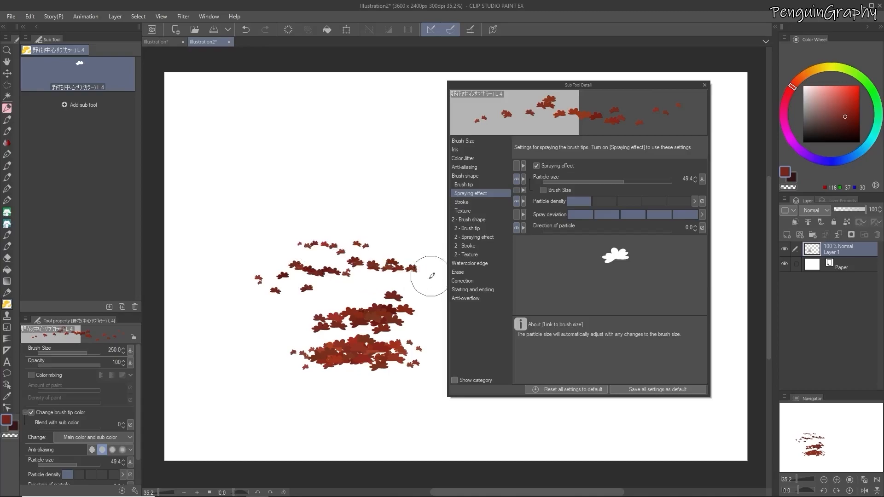
{"action": "left_click_drag", "start_coordinate": [620, 183], "coordinate": [613, 186]}
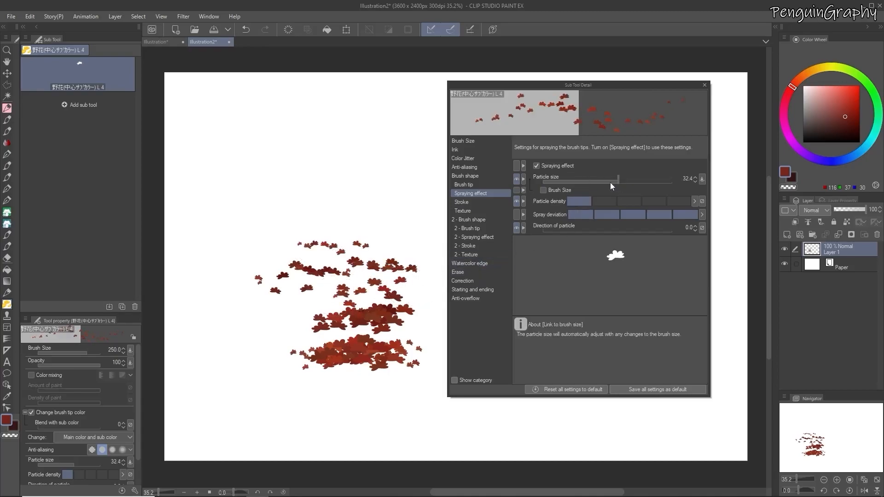
{"action": "mouse_move", "coordinate": [396, 241]}
{"action": "left_mouse_down"}
{"action": "mouse_move", "coordinate": [388, 223]}
{"action": "mouse_move", "coordinate": [407, 220]}
{"action": "left_mouse_up"}
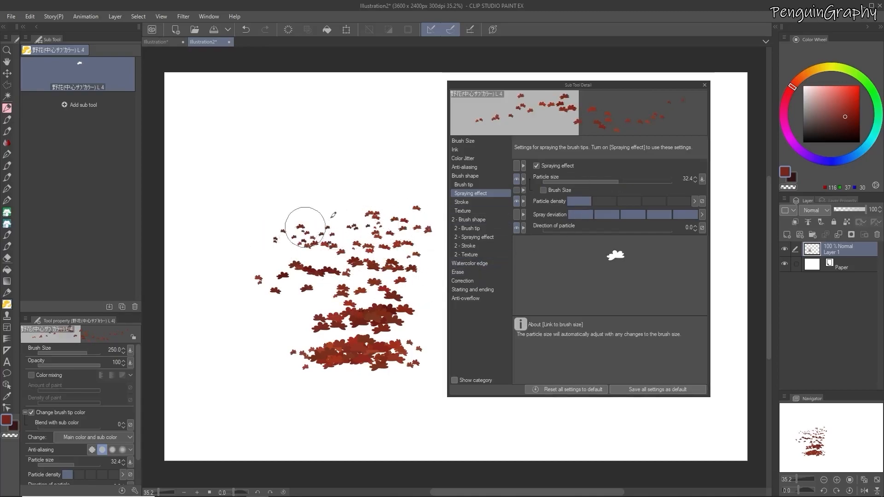
Adjust the gap in the brush's Stroke settings and spray a test stroke above the existing clusters
{"action": "left_click", "coordinate": [461, 201]}
{"action": "left_click", "coordinate": [647, 178]}
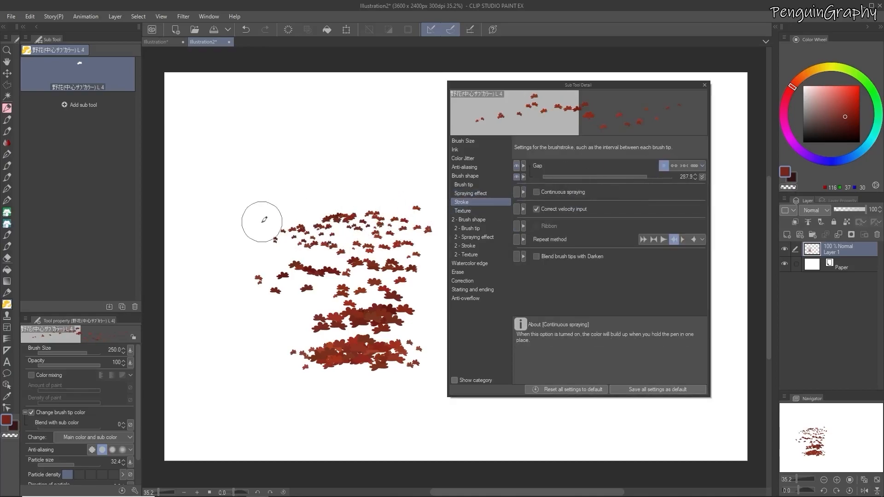
{"action": "left_click_drag", "start_coordinate": [261, 222], "coordinate": [349, 214]}
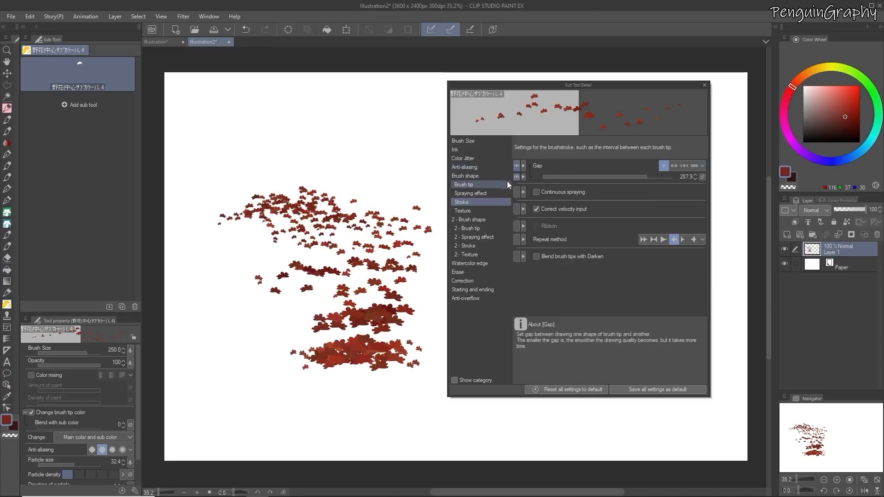
Link the spray particle size to Pen pressure and spray a test stroke along the lower canvas
{"action": "left_click", "coordinate": [471, 194]}
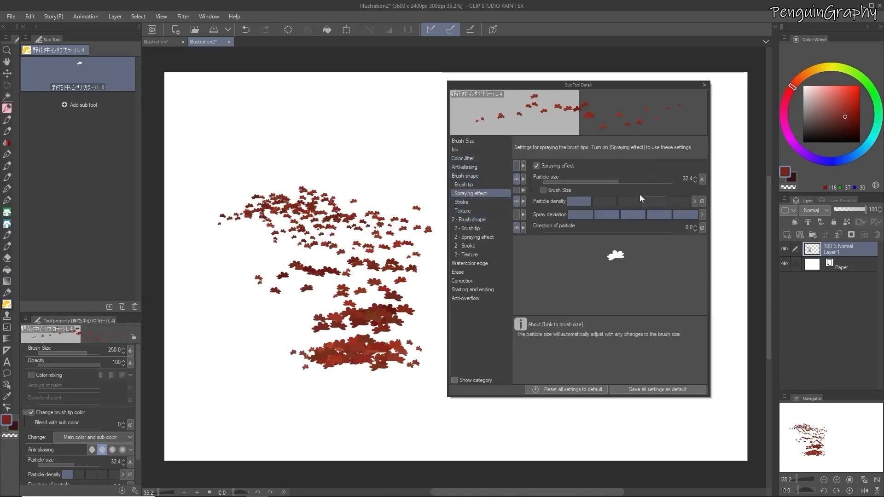
{"action": "left_click", "coordinate": [700, 179]}
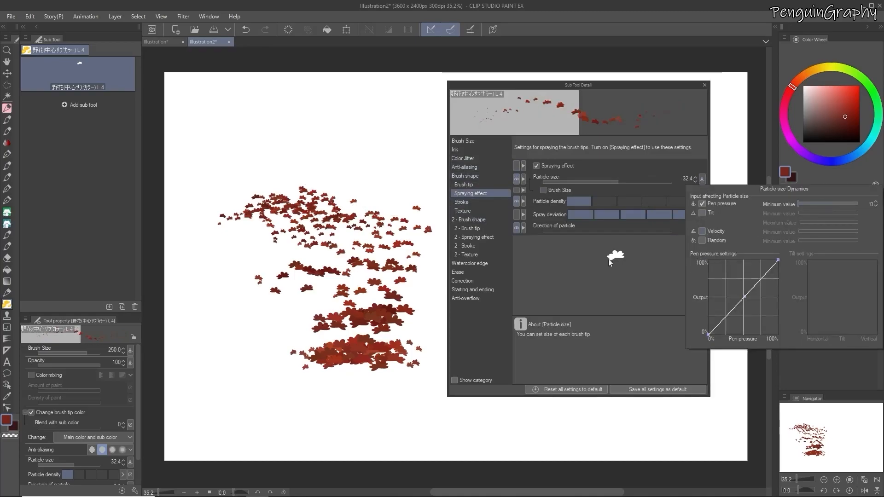
{"action": "mouse_move", "coordinate": [262, 400]}
{"action": "left_mouse_down"}
{"action": "mouse_move", "coordinate": [332, 401]}
{"action": "mouse_move", "coordinate": [298, 418]}
{"action": "mouse_move", "coordinate": [290, 398]}
{"action": "mouse_move", "coordinate": [347, 402]}
{"action": "mouse_move", "coordinate": [250, 413]}
{"action": "mouse_move", "coordinate": [310, 397]}
{"action": "mouse_move", "coordinate": [365, 401]}
{"action": "left_mouse_up"}
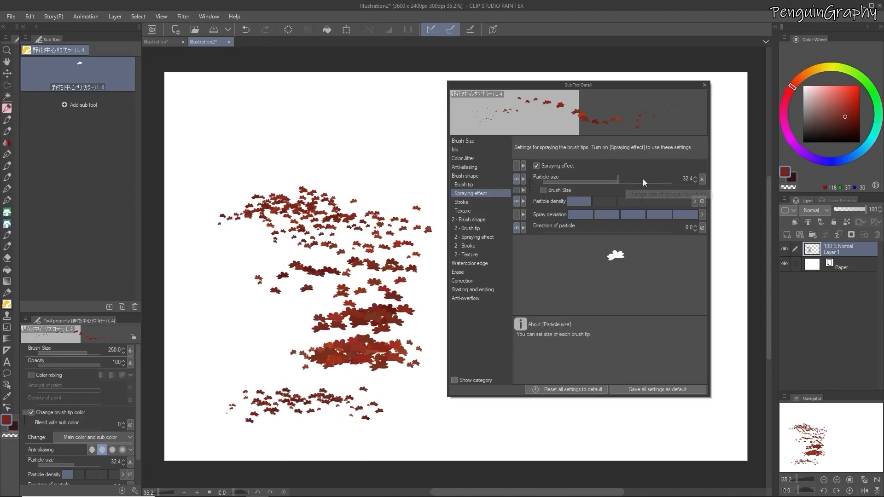
Set the particle size to 54.9, spray test strokes on the lower canvas, and clear the layer
{"action": "left_click", "coordinate": [625, 179]}
{"action": "mouse_move", "coordinate": [280, 345]}
{"action": "left_mouse_down"}
{"action": "mouse_move", "coordinate": [211, 353]}
{"action": "mouse_move", "coordinate": [263, 341]}
{"action": "mouse_move", "coordinate": [212, 337]}
{"action": "mouse_move", "coordinate": [278, 321]}
{"action": "left_mouse_up"}
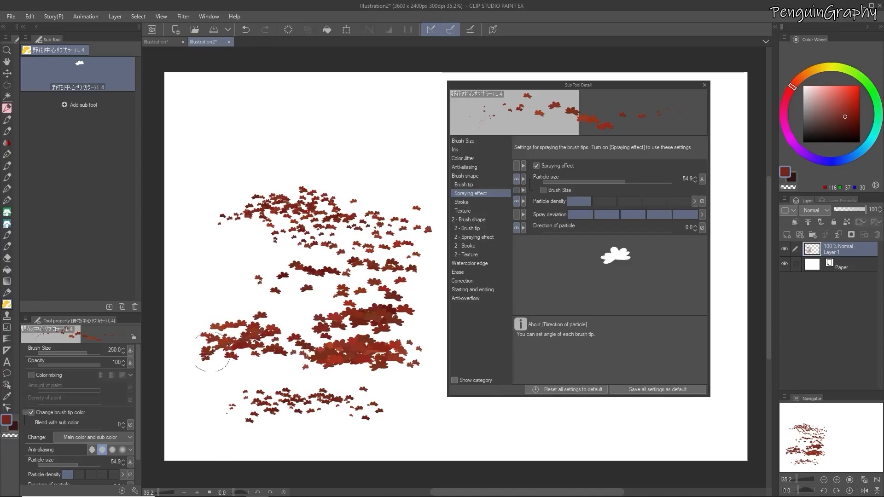
{"action": "left_click_drag", "start_coordinate": [229, 362], "coordinate": [361, 355]}
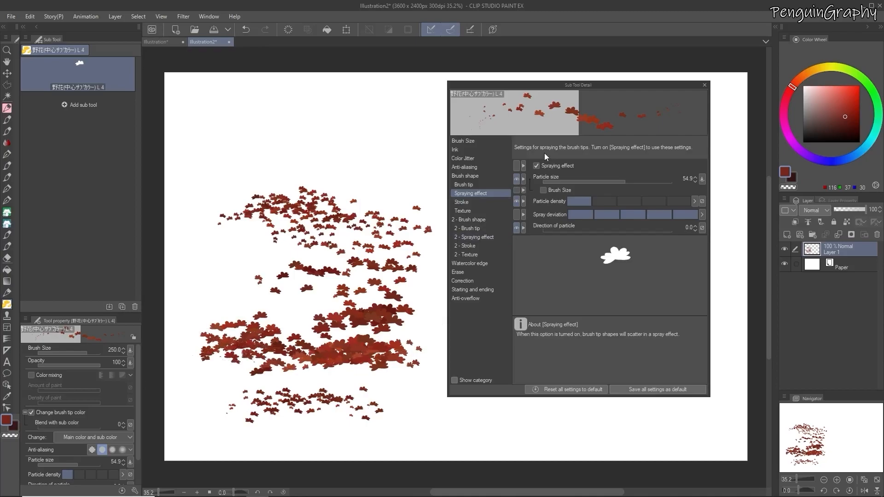
{"action": "key", "text": "Delete"}
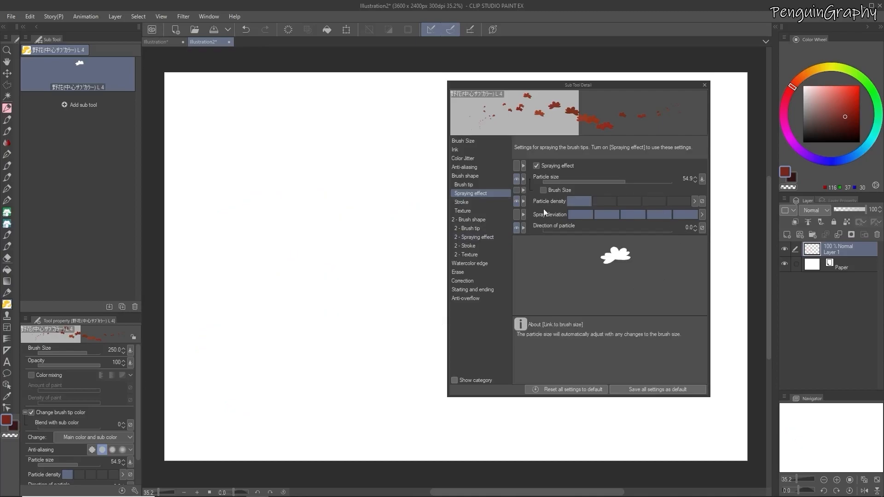
Set the Direction of particle dynamics to Direction of line, try a test stroke and undo it, and close the brush settings
{"action": "left_click", "coordinate": [702, 227]}
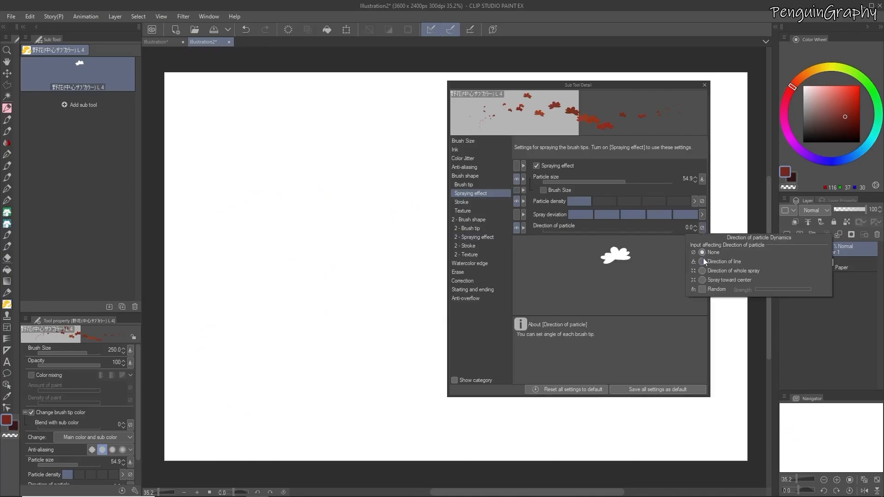
{"action": "left_click", "coordinate": [304, 336]}
{"action": "mouse_move", "coordinate": [328, 349]}
{"action": "left_mouse_down"}
{"action": "mouse_move", "coordinate": [282, 374]}
{"action": "mouse_move", "coordinate": [316, 374]}
{"action": "mouse_move", "coordinate": [336, 358]}
{"action": "mouse_move", "coordinate": [429, 358]}
{"action": "left_mouse_up"}
{"action": "key", "text": "ctrl+z"}
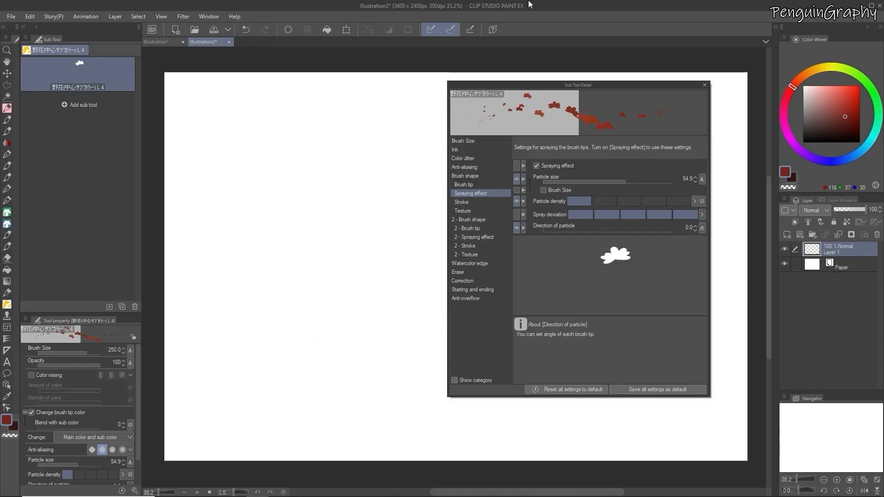
{"action": "left_click", "coordinate": [705, 86]}
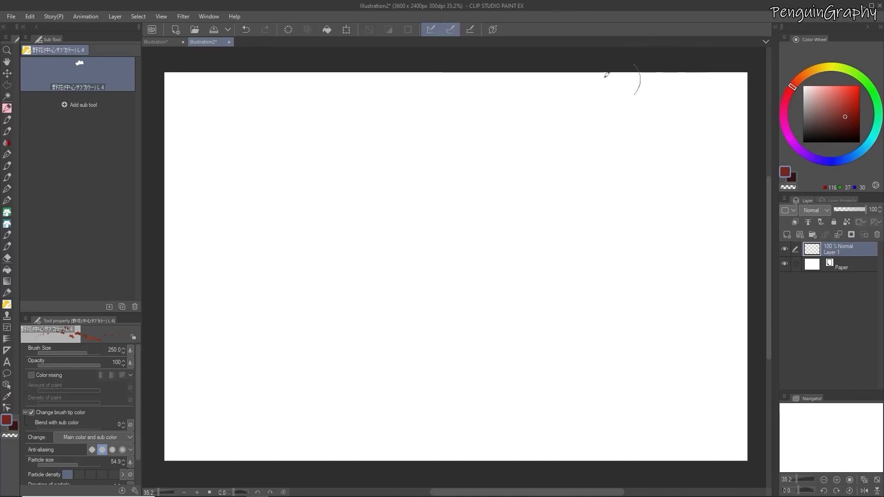
Spray red flower strokes across the middle of the canvas, change the drawing color, and spray more flowers
{"action": "mouse_move", "coordinate": [357, 283]}
{"action": "left_mouse_down"}
{"action": "mouse_move", "coordinate": [509, 276]}
{"action": "mouse_move", "coordinate": [353, 314]}
{"action": "mouse_move", "coordinate": [535, 301]}
{"action": "left_mouse_up"}
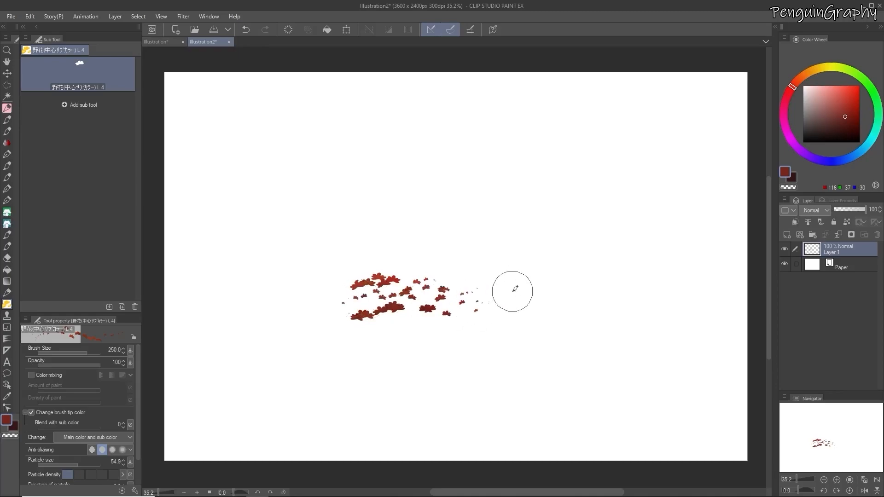
{"action": "scroll", "coordinate": [515, 288], "scroll_direction": "up", "scroll_amount": 4}
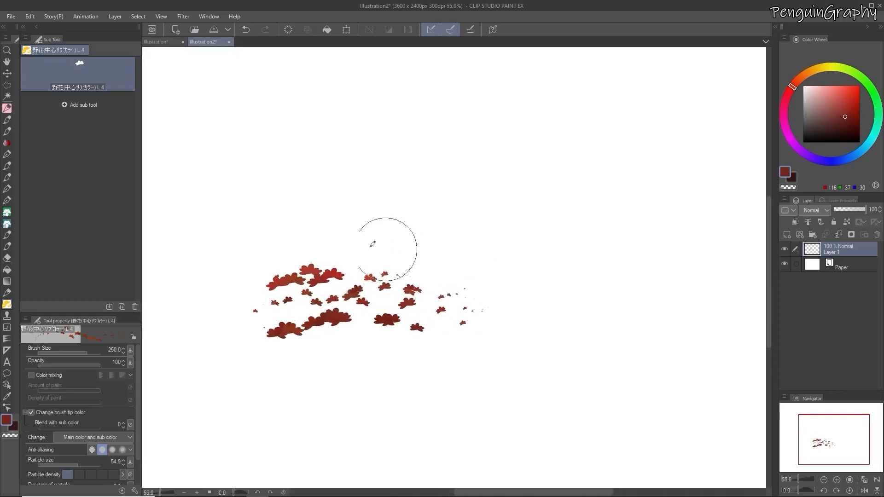
{"action": "scroll", "coordinate": [255, 215], "scroll_direction": "up", "scroll_amount": 3}
{"action": "mouse_move", "coordinate": [406, 252]}
{"action": "left_mouse_down"}
{"action": "mouse_move", "coordinate": [490, 248]}
{"action": "mouse_move", "coordinate": [397, 279]}
{"action": "mouse_move", "coordinate": [540, 289]}
{"action": "mouse_move", "coordinate": [565, 276]}
{"action": "mouse_move", "coordinate": [671, 300]}
{"action": "mouse_move", "coordinate": [551, 310]}
{"action": "mouse_move", "coordinate": [675, 315]}
{"action": "mouse_move", "coordinate": [563, 339]}
{"action": "mouse_move", "coordinate": [634, 353]}
{"action": "mouse_move", "coordinate": [617, 377]}
{"action": "mouse_move", "coordinate": [563, 387]}
{"action": "mouse_move", "coordinate": [596, 403]}
{"action": "left_mouse_up"}
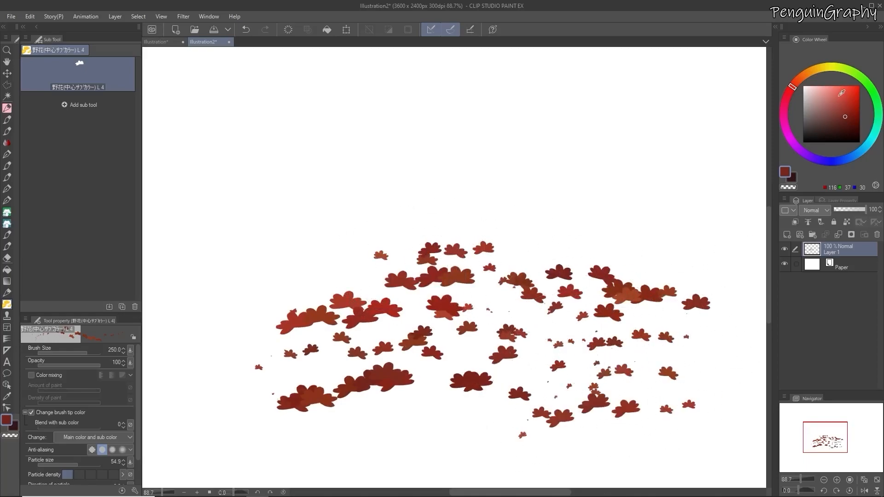
{"action": "left_click_drag", "start_coordinate": [797, 92], "coordinate": [783, 122]}
{"action": "mouse_move", "coordinate": [469, 233]}
{"action": "left_mouse_down"}
{"action": "mouse_move", "coordinate": [458, 276]}
{"action": "mouse_move", "coordinate": [489, 315]}
{"action": "mouse_move", "coordinate": [539, 341]}
{"action": "mouse_move", "coordinate": [450, 437]}
{"action": "mouse_move", "coordinate": [529, 424]}
{"action": "left_mouse_up"}
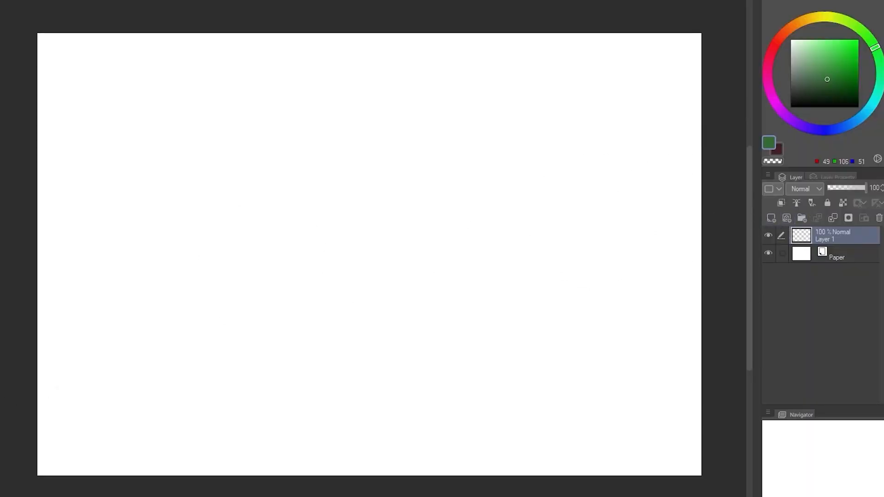
Paint a green grassy slope descending from the lower left in Grass Block-in 2, with darker grass behind it on a second layer
{"action": "mouse_move", "coordinate": [37, 421]}
{"action": "left_mouse_down"}
{"action": "mouse_move", "coordinate": [174, 448]}
{"action": "mouse_move", "coordinate": [54, 452]}
{"action": "mouse_move", "coordinate": [288, 464]}
{"action": "mouse_move", "coordinate": [67, 399]}
{"action": "mouse_move", "coordinate": [123, 395]}
{"action": "mouse_move", "coordinate": [311, 457]}
{"action": "mouse_move", "coordinate": [86, 462]}
{"action": "mouse_move", "coordinate": [251, 473]}
{"action": "mouse_move", "coordinate": [241, 460]}
{"action": "mouse_move", "coordinate": [490, 467]}
{"action": "left_mouse_up"}
{"action": "left_click", "coordinate": [771, 219]}
{"action": "mouse_move", "coordinate": [61, 337]}
{"action": "left_mouse_down"}
{"action": "mouse_move", "coordinate": [533, 464]}
{"action": "mouse_move", "coordinate": [605, 472]}
{"action": "mouse_move", "coordinate": [420, 464]}
{"action": "mouse_move", "coordinate": [39, 365]}
{"action": "mouse_move", "coordinate": [211, 408]}
{"action": "mouse_move", "coordinate": [172, 352]}
{"action": "mouse_move", "coordinate": [287, 396]}
{"action": "left_mouse_up"}
{"action": "mouse_move", "coordinate": [179, 391]}
{"action": "left_mouse_down"}
{"action": "mouse_move", "coordinate": [69, 432]}
{"action": "mouse_move", "coordinate": [331, 430]}
{"action": "mouse_move", "coordinate": [402, 454]}
{"action": "left_mouse_up"}
{"action": "mouse_move", "coordinate": [671, 474]}
{"action": "left_mouse_down"}
{"action": "mouse_move", "coordinate": [612, 470]}
{"action": "mouse_move", "coordinate": [643, 444]}
{"action": "left_mouse_up"}
{"action": "key", "text": "ctrl+z"}
{"action": "key", "text": "ctrl+z"}
{"action": "left_click_drag", "start_coordinate": [565, 474], "coordinate": [478, 470]}
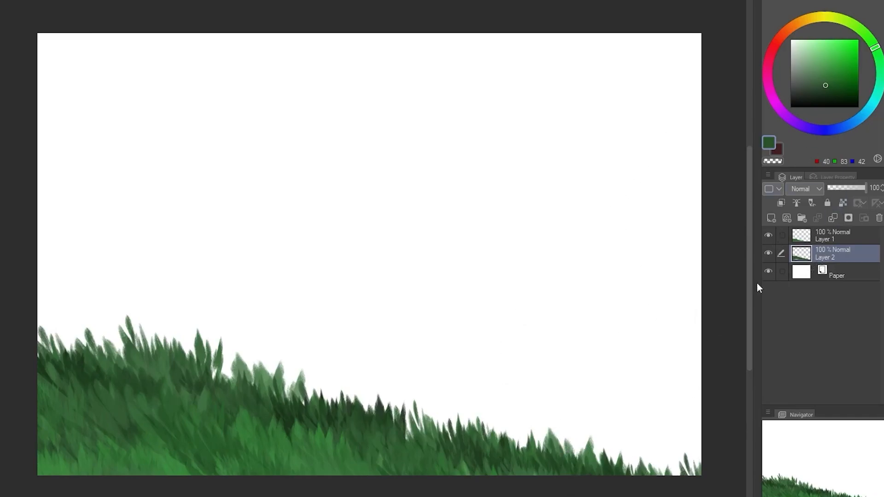
Add a layer beneath the grass and block in the sky with blue strokes, starting from RGB 85, 127, 176
{"action": "left_click", "coordinate": [835, 269]}
{"action": "left_click", "coordinate": [771, 218]}
{"action": "left_click", "coordinate": [850, 124]}
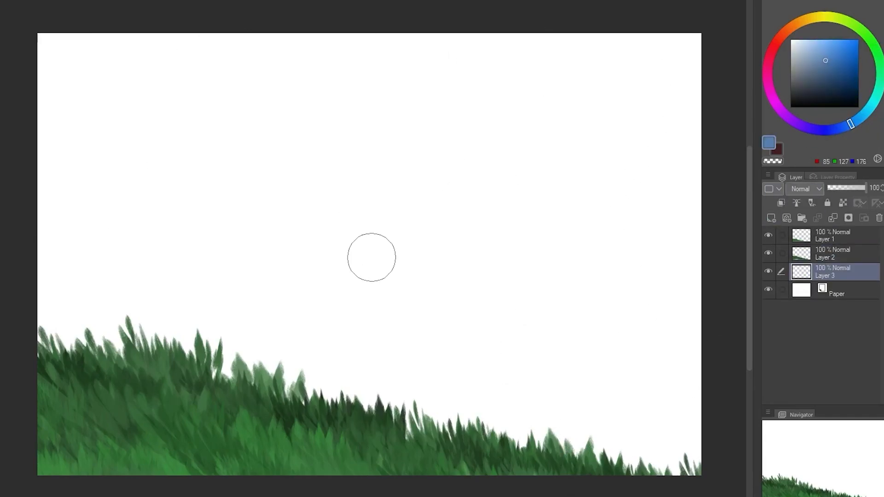
{"action": "left_click_drag", "start_coordinate": [50, 317], "coordinate": [117, 329]}
{"action": "left_click_drag", "start_coordinate": [41, 341], "coordinate": [122, 350]}
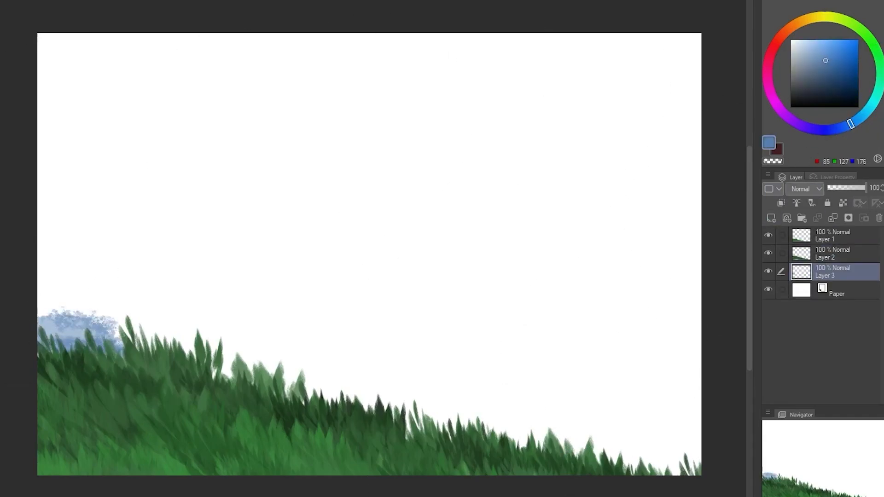
{"action": "mouse_move", "coordinate": [51, 336]}
{"action": "left_mouse_down"}
{"action": "mouse_move", "coordinate": [594, 391]}
{"action": "mouse_move", "coordinate": [712, 381]}
{"action": "mouse_move", "coordinate": [290, 371]}
{"action": "mouse_move", "coordinate": [42, 304]}
{"action": "mouse_move", "coordinate": [548, 312]}
{"action": "mouse_move", "coordinate": [529, 296]}
{"action": "mouse_move", "coordinate": [160, 265]}
{"action": "mouse_move", "coordinate": [707, 321]}
{"action": "mouse_move", "coordinate": [559, 258]}
{"action": "mouse_move", "coordinate": [259, 227]}
{"action": "mouse_move", "coordinate": [652, 176]}
{"action": "mouse_move", "coordinate": [531, 197]}
{"action": "mouse_move", "coordinate": [87, 215]}
{"action": "left_mouse_up"}
{"action": "left_click", "coordinate": [820, 51]}
{"action": "mouse_move", "coordinate": [704, 138]}
{"action": "left_mouse_down"}
{"action": "mouse_move", "coordinate": [679, 110]}
{"action": "mouse_move", "coordinate": [707, 41]}
{"action": "mouse_move", "coordinate": [251, 32]}
{"action": "mouse_move", "coordinate": [228, 41]}
{"action": "mouse_move", "coordinate": [421, 54]}
{"action": "mouse_move", "coordinate": [275, 87]}
{"action": "mouse_move", "coordinate": [722, 150]}
{"action": "mouse_move", "coordinate": [400, 178]}
{"action": "mouse_move", "coordinate": [138, 237]}
{"action": "mouse_move", "coordinate": [165, 211]}
{"action": "mouse_move", "coordinate": [324, 206]}
{"action": "mouse_move", "coordinate": [43, 191]}
{"action": "left_mouse_up"}
Paint pale blue horizontal cloud bands across the upper, middle and lower sky
{"action": "left_click", "coordinate": [805, 42]}
{"action": "left_click_drag", "start_coordinate": [143, 169], "coordinate": [132, 174]}
{"action": "mouse_move", "coordinate": [131, 123]}
{"action": "left_mouse_down"}
{"action": "mouse_move", "coordinate": [566, 134]}
{"action": "mouse_move", "coordinate": [168, 182]}
{"action": "mouse_move", "coordinate": [365, 99]}
{"action": "mouse_move", "coordinate": [523, 138]}
{"action": "mouse_move", "coordinate": [659, 133]}
{"action": "left_mouse_up"}
{"action": "mouse_move", "coordinate": [307, 244]}
{"action": "left_mouse_down"}
{"action": "mouse_move", "coordinate": [626, 243]}
{"action": "mouse_move", "coordinate": [476, 239]}
{"action": "mouse_move", "coordinate": [640, 214]}
{"action": "mouse_move", "coordinate": [529, 266]}
{"action": "mouse_move", "coordinate": [690, 272]}
{"action": "left_mouse_up"}
{"action": "mouse_move", "coordinate": [690, 340]}
{"action": "left_mouse_down"}
{"action": "mouse_move", "coordinate": [640, 355]}
{"action": "mouse_move", "coordinate": [256, 331]}
{"action": "mouse_move", "coordinate": [527, 336]}
{"action": "mouse_move", "coordinate": [384, 358]}
{"action": "mouse_move", "coordinate": [294, 359]}
{"action": "left_mouse_up"}
Fill the lower sky and the area between the clouds with medium blue, RGB 112, 161, 218
{"action": "left_click", "coordinate": [820, 46]}
{"action": "left_click", "coordinate": [823, 49]}
{"action": "mouse_move", "coordinate": [690, 441]}
{"action": "left_mouse_down"}
{"action": "mouse_move", "coordinate": [672, 469]}
{"action": "mouse_move", "coordinate": [594, 430]}
{"action": "mouse_move", "coordinate": [630, 416]}
{"action": "mouse_move", "coordinate": [537, 457]}
{"action": "mouse_move", "coordinate": [581, 440]}
{"action": "mouse_move", "coordinate": [394, 496]}
{"action": "mouse_move", "coordinate": [386, 446]}
{"action": "mouse_move", "coordinate": [280, 400]}
{"action": "mouse_move", "coordinate": [352, 396]}
{"action": "mouse_move", "coordinate": [617, 417]}
{"action": "left_mouse_up"}
{"action": "mouse_move", "coordinate": [249, 333]}
{"action": "left_mouse_down"}
{"action": "mouse_move", "coordinate": [151, 321]}
{"action": "mouse_move", "coordinate": [317, 359]}
{"action": "mouse_move", "coordinate": [334, 379]}
{"action": "mouse_move", "coordinate": [685, 375]}
{"action": "mouse_move", "coordinate": [487, 362]}
{"action": "mouse_move", "coordinate": [358, 340]}
{"action": "mouse_move", "coordinate": [429, 320]}
{"action": "mouse_move", "coordinate": [596, 314]}
{"action": "mouse_move", "coordinate": [665, 331]}
{"action": "mouse_move", "coordinate": [68, 294]}
{"action": "mouse_move", "coordinate": [112, 248]}
{"action": "mouse_move", "coordinate": [208, 221]}
{"action": "mouse_move", "coordinate": [639, 176]}
{"action": "mouse_move", "coordinate": [641, 198]}
{"action": "mouse_move", "coordinate": [591, 219]}
{"action": "mouse_move", "coordinate": [299, 231]}
{"action": "mouse_move", "coordinate": [395, 259]}
{"action": "mouse_move", "coordinate": [625, 275]}
{"action": "mouse_move", "coordinate": [408, 245]}
{"action": "mouse_move", "coordinate": [426, 234]}
{"action": "mouse_move", "coordinate": [581, 241]}
{"action": "mouse_move", "coordinate": [531, 238]}
{"action": "mouse_move", "coordinate": [468, 267]}
{"action": "left_mouse_up"}
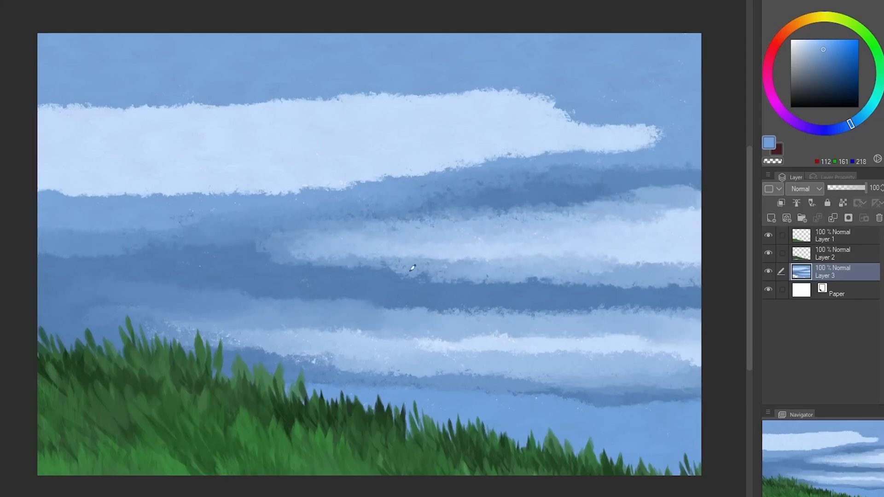
Blend the hard edges of the cloud bands into the surrounding sky
{"action": "mouse_move", "coordinate": [605, 401]}
{"action": "left_mouse_down"}
{"action": "mouse_move", "coordinate": [290, 386]}
{"action": "mouse_move", "coordinate": [420, 375]}
{"action": "mouse_move", "coordinate": [671, 292]}
{"action": "mouse_move", "coordinate": [425, 293]}
{"action": "mouse_move", "coordinate": [574, 276]}
{"action": "left_mouse_up"}
{"action": "mouse_move", "coordinate": [470, 166]}
{"action": "left_mouse_down"}
{"action": "mouse_move", "coordinate": [537, 150]}
{"action": "mouse_move", "coordinate": [630, 106]}
{"action": "mouse_move", "coordinate": [183, 112]}
{"action": "mouse_move", "coordinate": [65, 95]}
{"action": "left_mouse_up"}
{"action": "left_click_drag", "start_coordinate": [41, 189], "coordinate": [496, 163]}
{"action": "mouse_move", "coordinate": [198, 223]}
{"action": "left_mouse_down"}
{"action": "mouse_move", "coordinate": [169, 198]}
{"action": "mouse_move", "coordinate": [273, 281]}
{"action": "left_mouse_up"}
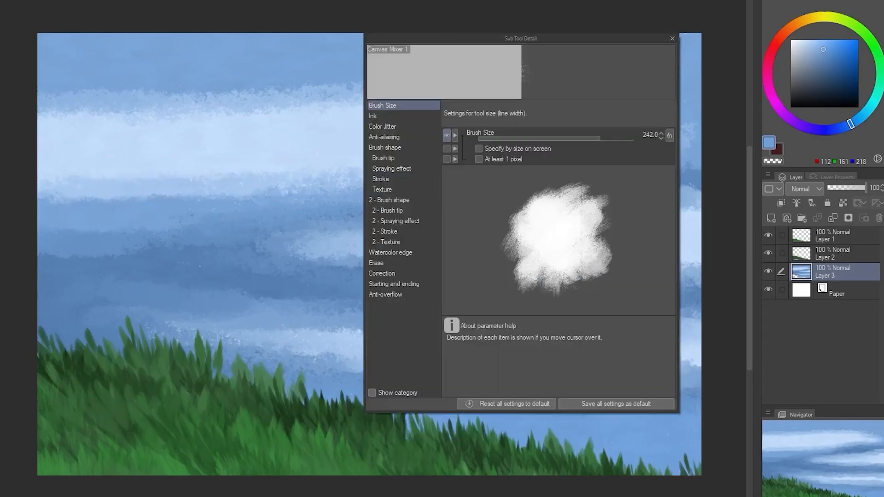
Smooth the whole sky into soft bands with Canvas Mixer 1 at brush size 242
{"action": "left_click", "coordinate": [673, 38]}
{"action": "mouse_move", "coordinate": [185, 117]}
{"action": "left_mouse_down"}
{"action": "mouse_move", "coordinate": [378, 91]}
{"action": "mouse_move", "coordinate": [401, 106]}
{"action": "mouse_move", "coordinate": [130, 111]}
{"action": "mouse_move", "coordinate": [182, 168]}
{"action": "mouse_move", "coordinate": [662, 118]}
{"action": "mouse_move", "coordinate": [288, 90]}
{"action": "mouse_move", "coordinate": [635, 191]}
{"action": "mouse_move", "coordinate": [198, 233]}
{"action": "mouse_move", "coordinate": [292, 196]}
{"action": "mouse_move", "coordinate": [652, 148]}
{"action": "mouse_move", "coordinate": [292, 275]}
{"action": "mouse_move", "coordinate": [57, 264]}
{"action": "left_mouse_up"}
{"action": "mouse_move", "coordinate": [264, 302]}
{"action": "left_mouse_down"}
{"action": "mouse_move", "coordinate": [558, 306]}
{"action": "mouse_move", "coordinate": [605, 288]}
{"action": "mouse_move", "coordinate": [615, 272]}
{"action": "mouse_move", "coordinate": [643, 269]}
{"action": "mouse_move", "coordinate": [409, 268]}
{"action": "mouse_move", "coordinate": [375, 220]}
{"action": "mouse_move", "coordinate": [243, 242]}
{"action": "mouse_move", "coordinate": [576, 330]}
{"action": "mouse_move", "coordinate": [655, 327]}
{"action": "mouse_move", "coordinate": [386, 341]}
{"action": "mouse_move", "coordinate": [417, 324]}
{"action": "mouse_move", "coordinate": [165, 344]}
{"action": "mouse_move", "coordinate": [280, 390]}
{"action": "mouse_move", "coordinate": [380, 380]}
{"action": "mouse_move", "coordinate": [666, 396]}
{"action": "mouse_move", "coordinate": [640, 374]}
{"action": "mouse_move", "coordinate": [718, 359]}
{"action": "mouse_move", "coordinate": [523, 348]}
{"action": "mouse_move", "coordinate": [398, 373]}
{"action": "mouse_move", "coordinate": [462, 419]}
{"action": "left_mouse_up"}
{"action": "mouse_move", "coordinate": [653, 263]}
{"action": "left_mouse_down"}
{"action": "mouse_move", "coordinate": [489, 157]}
{"action": "mouse_move", "coordinate": [278, 300]}
{"action": "mouse_move", "coordinate": [348, 343]}
{"action": "left_mouse_up"}
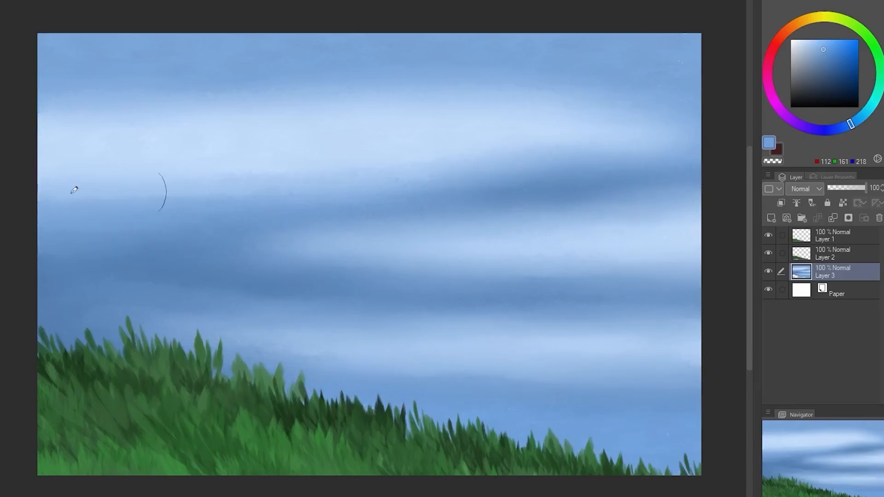
Try smearing the upper clouds with adjusted ink settings for Charcoal Large Smear 2, and undo the strokes
{"action": "left_click", "coordinate": [394, 116]}
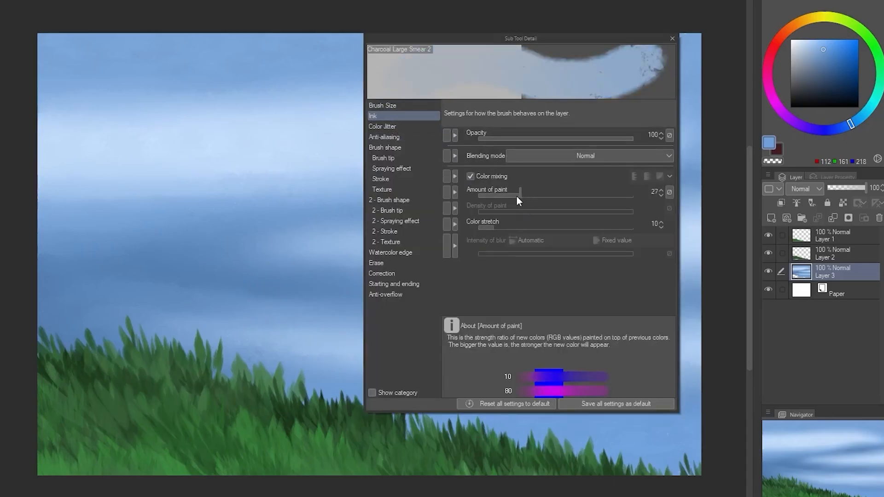
{"action": "left_click", "coordinate": [553, 138]}
{"action": "left_click", "coordinate": [672, 38]}
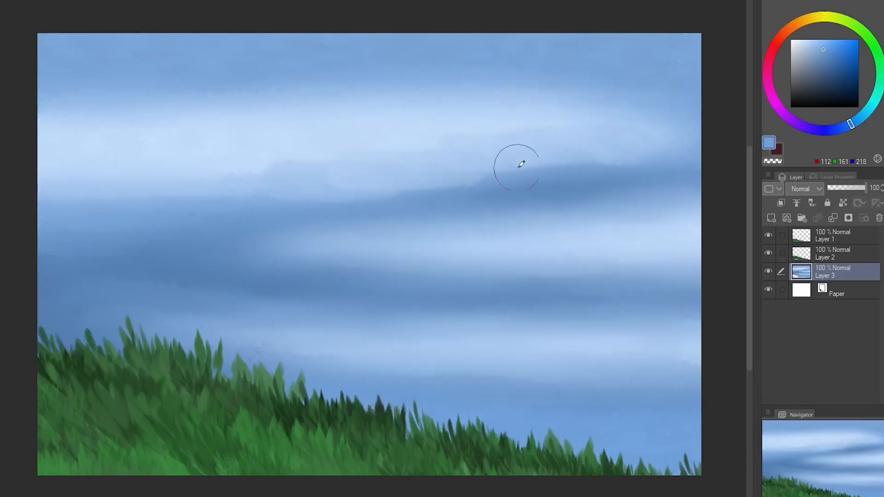
{"action": "key", "text": "ctrl+z"}
{"action": "key", "text": "ctrl+z"}
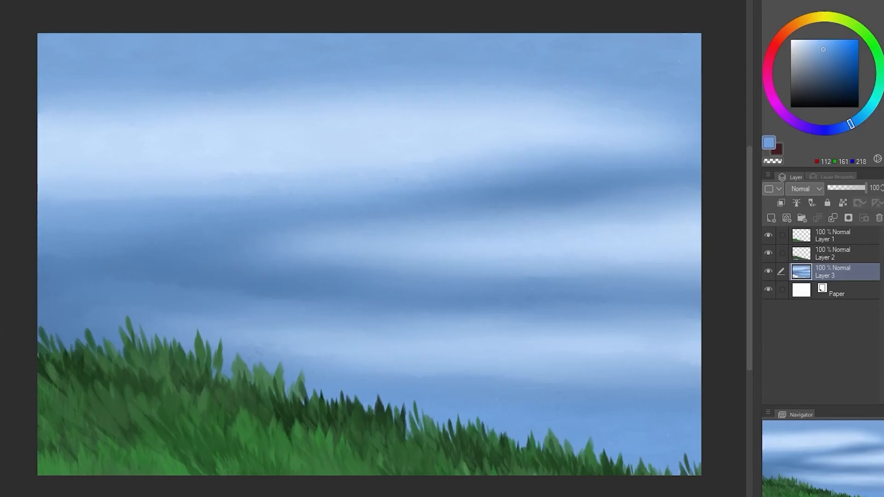
Set the ink opacity of Charcoal Large Smear 2 to 37 and smear the clouds into the sky
{"action": "left_click", "coordinate": [400, 158]}
{"action": "left_click", "coordinate": [399, 168]}
{"action": "left_click", "coordinate": [382, 116]}
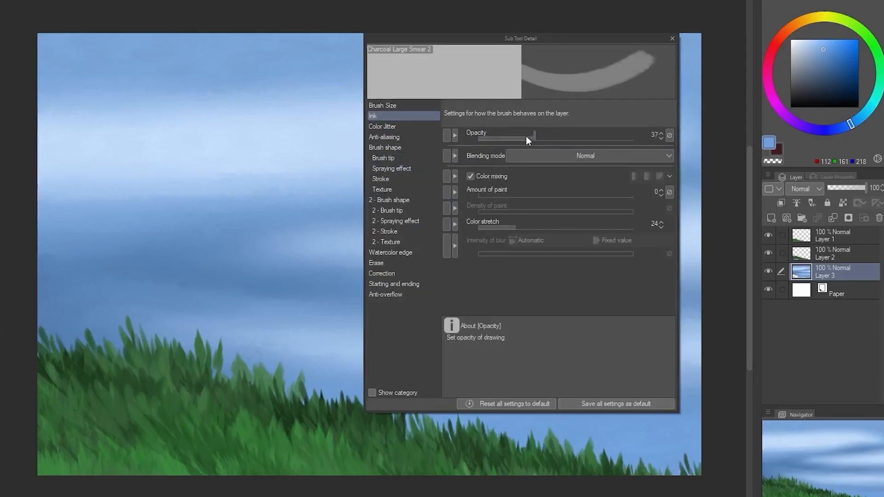
{"action": "left_click", "coordinate": [535, 135]}
{"action": "left_click", "coordinate": [382, 105]}
{"action": "left_click", "coordinate": [673, 38]}
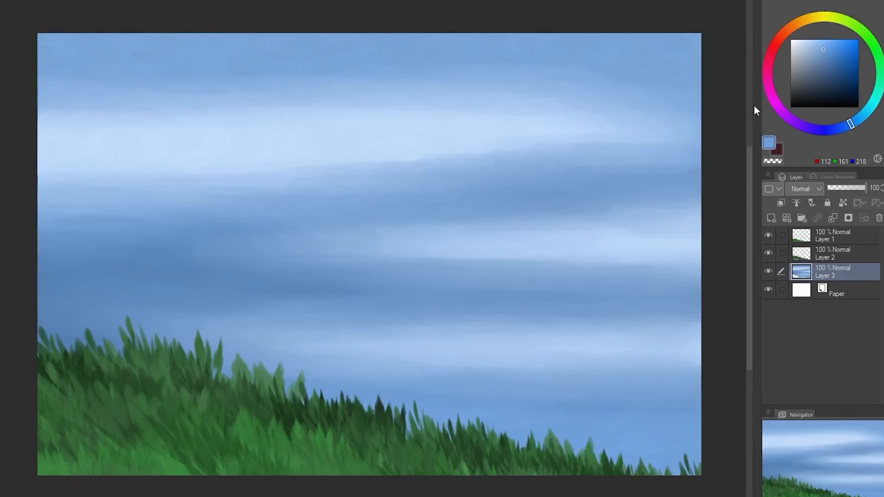
Add a layer between the two grass layers and paint a trunk with forked branches in dark brown, RGB 60, 45, 36
{"action": "left_click", "coordinate": [836, 255]}
{"action": "left_click", "coordinate": [771, 217]}
{"action": "left_click", "coordinate": [789, 30]}
{"action": "left_click", "coordinate": [817, 91]}
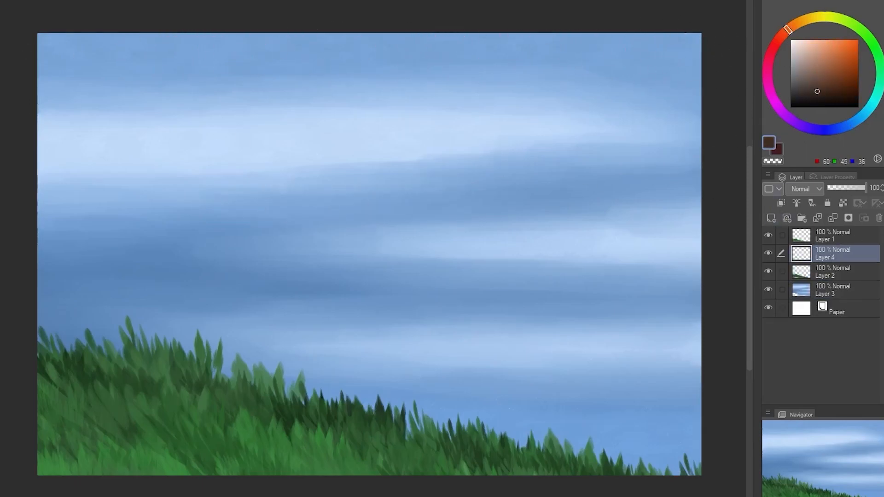
{"action": "left_click_drag", "start_coordinate": [109, 389], "coordinate": [115, 175]}
{"action": "mouse_move", "coordinate": [109, 370]}
{"action": "left_mouse_down"}
{"action": "mouse_move", "coordinate": [120, 242]}
{"action": "mouse_move", "coordinate": [104, 105]}
{"action": "left_mouse_up"}
{"action": "mouse_move", "coordinate": [125, 384]}
{"action": "left_mouse_down"}
{"action": "mouse_move", "coordinate": [122, 263]}
{"action": "mouse_move", "coordinate": [178, 139]}
{"action": "left_mouse_up"}
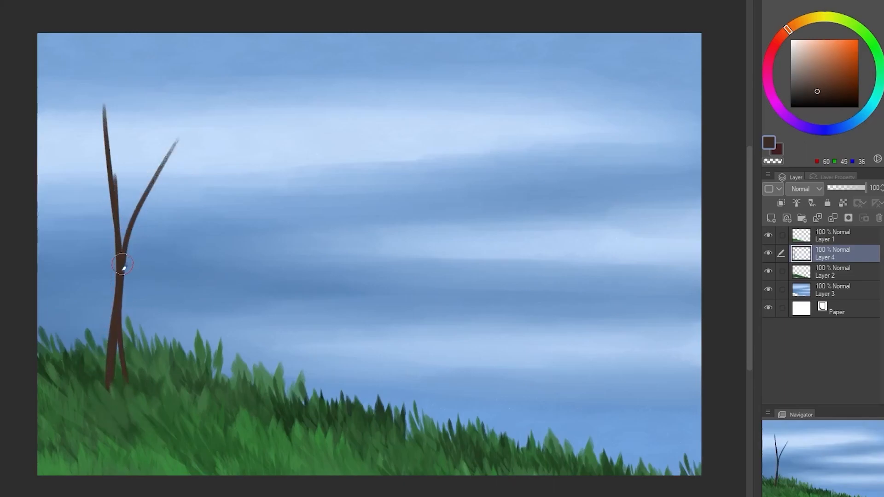
Thicken the trunk down to its base and paint longer dark brown branches rising from its forks
{"action": "left_click_drag", "start_coordinate": [115, 204], "coordinate": [144, 85]}
{"action": "left_click_drag", "start_coordinate": [113, 182], "coordinate": [179, 20]}
{"action": "mouse_move", "coordinate": [179, 21]}
{"action": "left_mouse_down"}
{"action": "mouse_move", "coordinate": [131, 119]}
{"action": "mouse_move", "coordinate": [116, 185]}
{"action": "mouse_move", "coordinate": [116, 276]}
{"action": "left_mouse_up"}
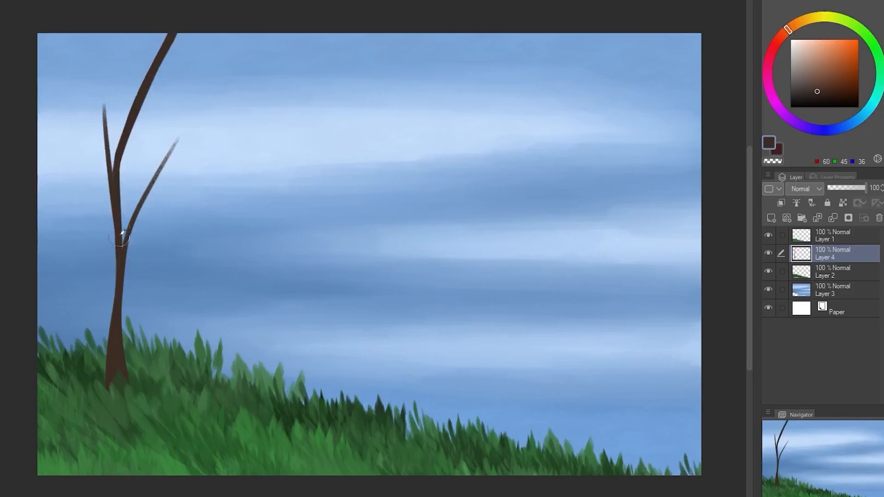
{"action": "mouse_move", "coordinate": [121, 216]}
{"action": "left_mouse_down"}
{"action": "mouse_move", "coordinate": [183, 136]}
{"action": "mouse_move", "coordinate": [123, 224]}
{"action": "mouse_move", "coordinate": [163, 161]}
{"action": "mouse_move", "coordinate": [216, 107]}
{"action": "left_mouse_up"}
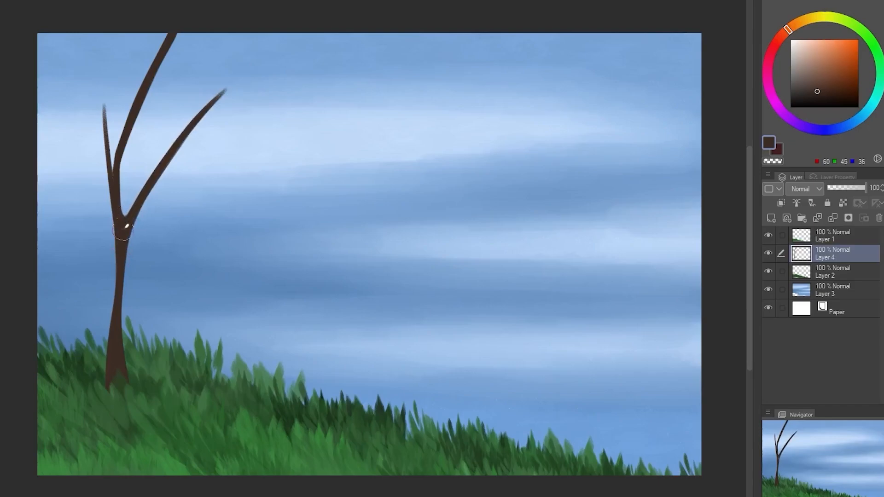
{"action": "mouse_move", "coordinate": [121, 152]}
{"action": "left_mouse_down"}
{"action": "mouse_move", "coordinate": [98, 60]}
{"action": "mouse_move", "coordinate": [117, 254]}
{"action": "mouse_move", "coordinate": [106, 328]}
{"action": "left_mouse_up"}
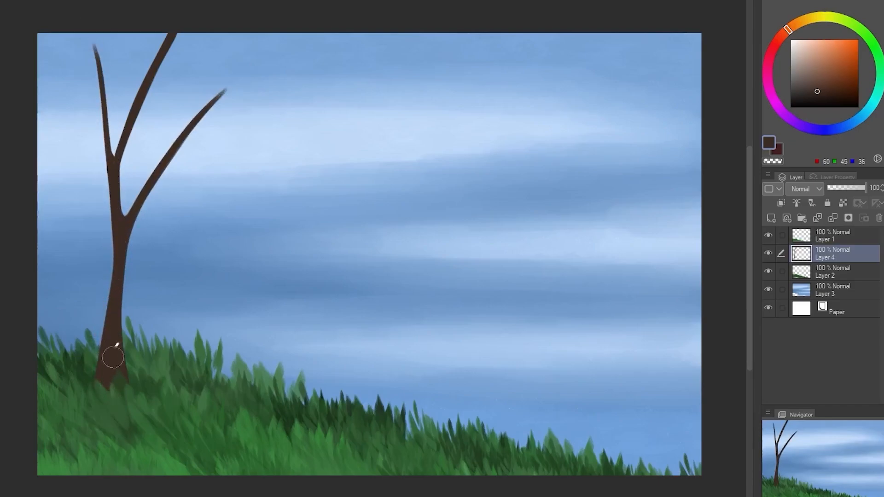
Paint a branch reaching the canvas's left edge and extend the upright branch to the top edge
{"action": "left_click_drag", "start_coordinate": [110, 207], "coordinate": [41, 82]}
{"action": "mouse_move", "coordinate": [41, 82]}
{"action": "left_mouse_down"}
{"action": "mouse_move", "coordinate": [100, 175]}
{"action": "mouse_move", "coordinate": [30, 50]}
{"action": "left_mouse_up"}
{"action": "left_click_drag", "start_coordinate": [44, 94], "coordinate": [112, 232]}
{"action": "key", "text": "ctrl+z"}
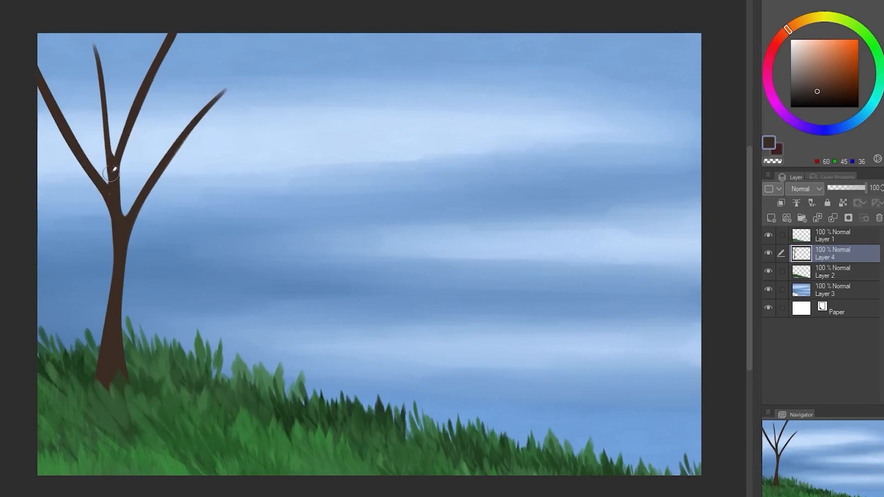
{"action": "mouse_move", "coordinate": [109, 166]}
{"action": "left_mouse_down"}
{"action": "mouse_move", "coordinate": [91, 8]}
{"action": "mouse_move", "coordinate": [99, 118]}
{"action": "mouse_move", "coordinate": [112, 157]}
{"action": "left_mouse_up"}
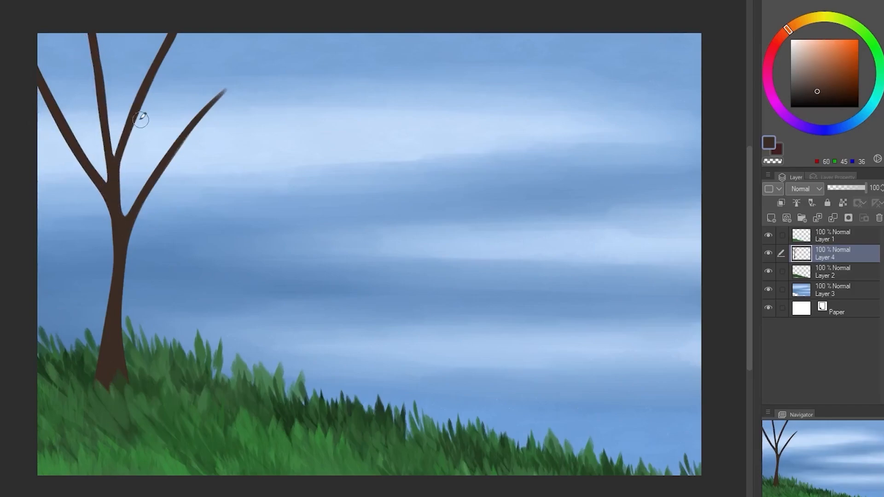
Thicken and lengthen the right branch and split off long side branches ending in forked twigs
{"action": "mouse_move", "coordinate": [163, 173]}
{"action": "left_mouse_down"}
{"action": "mouse_move", "coordinate": [343, 138]}
{"action": "mouse_move", "coordinate": [296, 139]}
{"action": "mouse_move", "coordinate": [359, 138]}
{"action": "left_mouse_up"}
{"action": "mouse_move", "coordinate": [171, 158]}
{"action": "left_mouse_down"}
{"action": "mouse_move", "coordinate": [198, 110]}
{"action": "mouse_move", "coordinate": [257, 63]}
{"action": "left_mouse_up"}
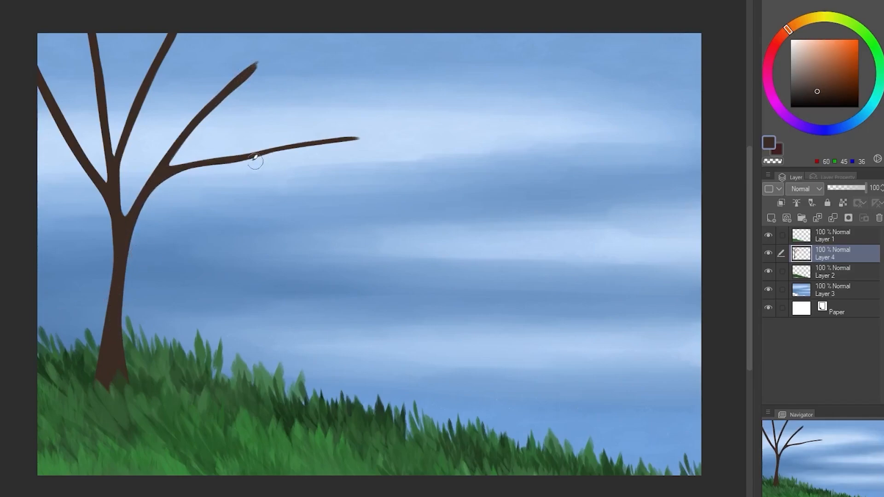
{"action": "left_click_drag", "start_coordinate": [228, 159], "coordinate": [370, 191]}
{"action": "left_click_drag", "start_coordinate": [229, 165], "coordinate": [432, 202]}
{"action": "left_click_drag", "start_coordinate": [282, 176], "coordinate": [414, 169]}
{"action": "left_click_drag", "start_coordinate": [278, 177], "coordinate": [434, 169]}
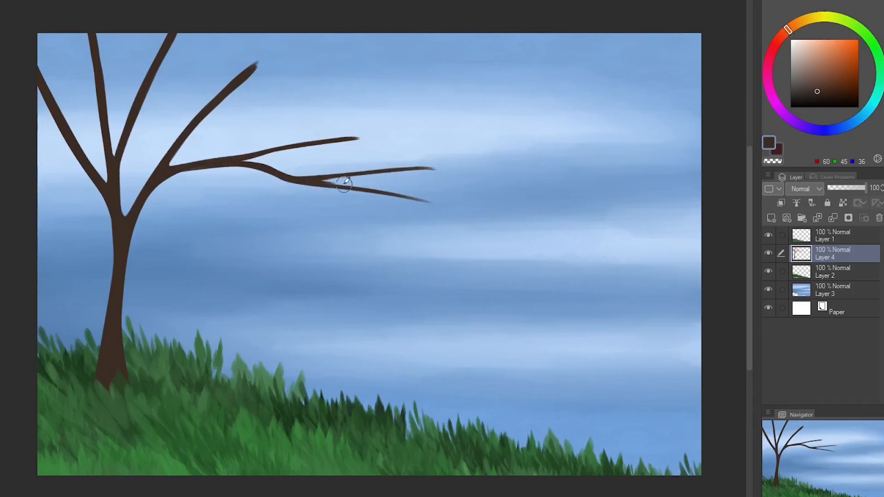
{"action": "left_click_drag", "start_coordinate": [359, 173], "coordinate": [461, 170]}
{"action": "left_click_drag", "start_coordinate": [326, 178], "coordinate": [453, 208]}
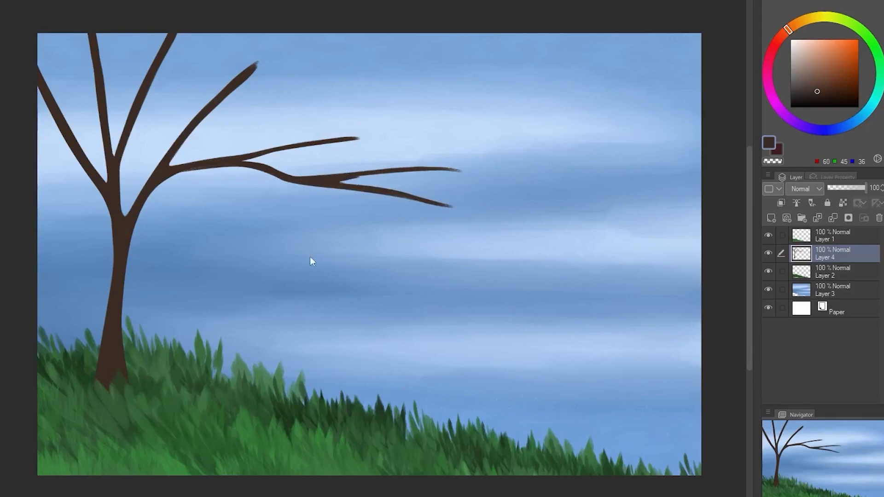
{"action": "key", "text": "ctrl+z"}
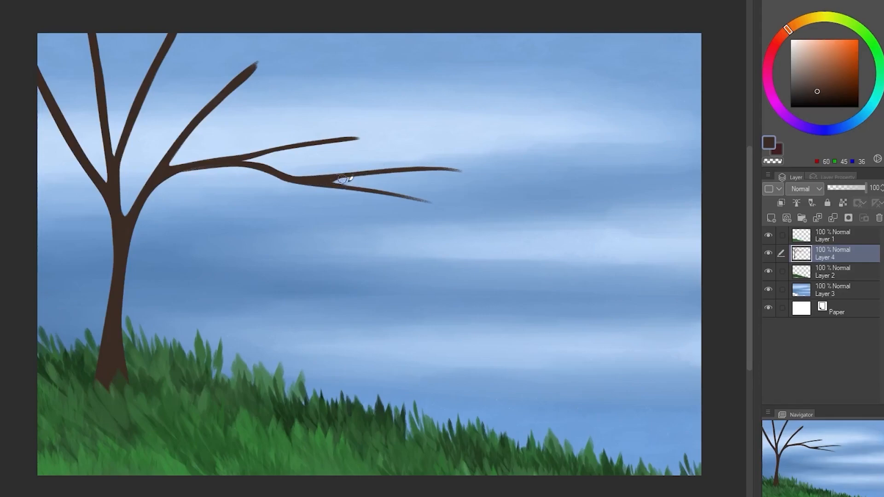
{"action": "left_click_drag", "start_coordinate": [331, 180], "coordinate": [435, 205]}
Paint a second, smaller trunk beside the tree's base with forked branches spreading to the right
{"action": "left_click_drag", "start_coordinate": [136, 384], "coordinate": [190, 292]}
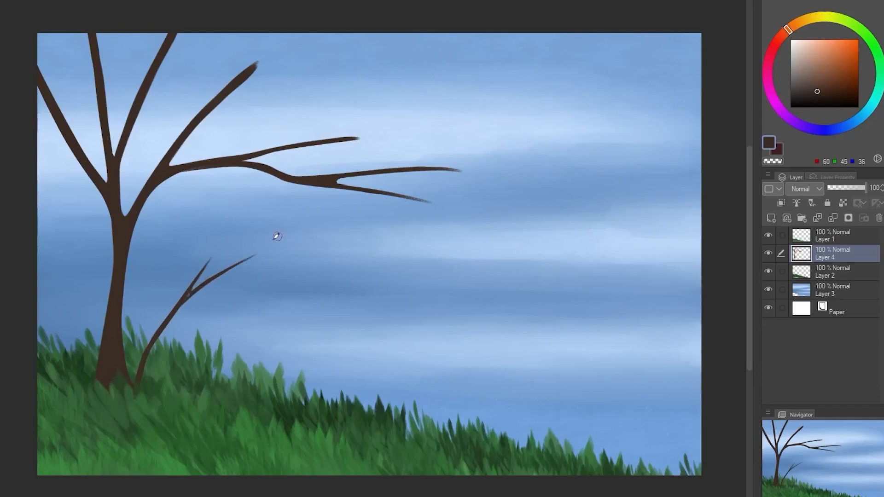
{"action": "left_click_drag", "start_coordinate": [189, 301], "coordinate": [146, 396]}
{"action": "left_click_drag", "start_coordinate": [143, 383], "coordinate": [323, 289]}
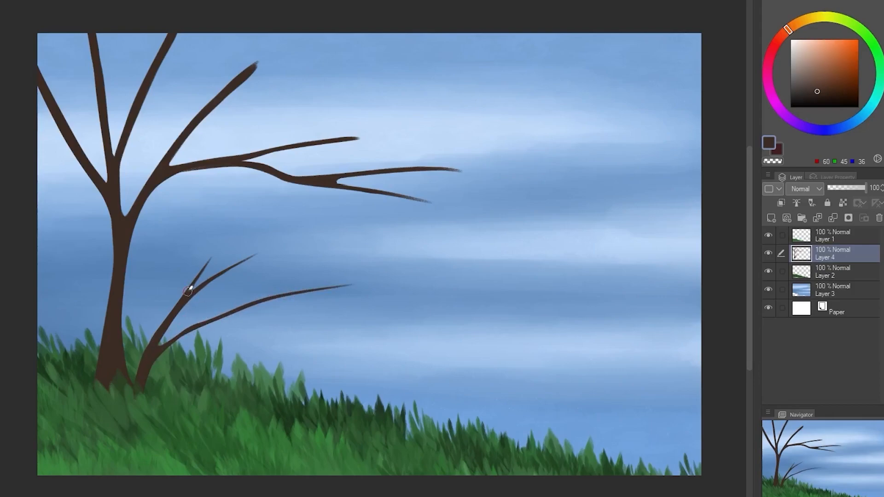
{"action": "left_click_drag", "start_coordinate": [258, 317], "coordinate": [354, 317]}
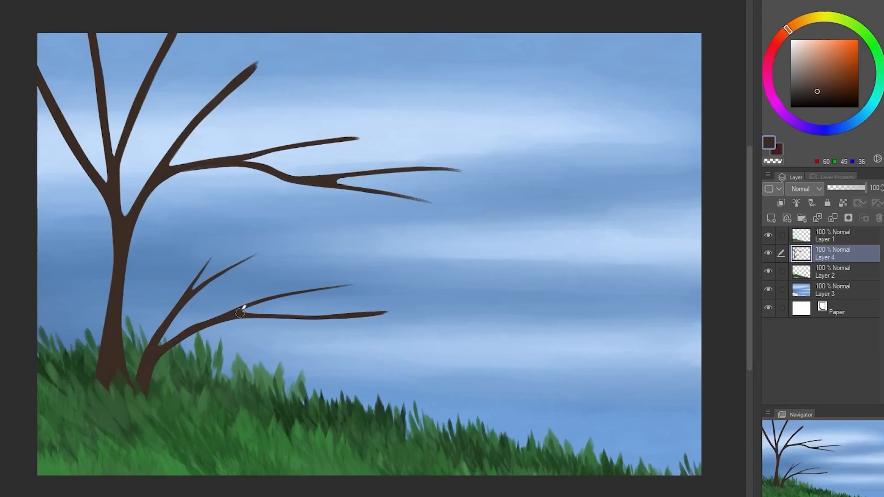
Add a layer directly behind the tree trunk and set the colour to dark green, RGB 55, 77, 51
{"action": "left_click", "coordinate": [817, 272]}
{"action": "left_click", "coordinate": [771, 218]}
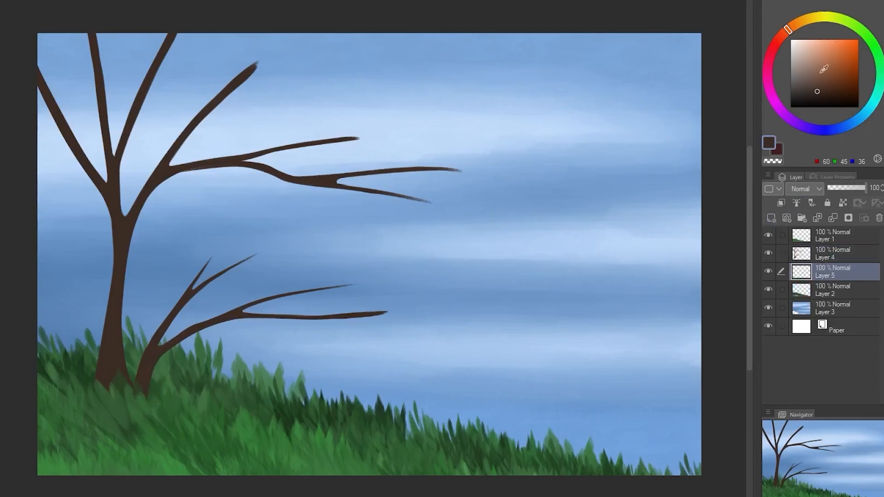
{"action": "left_click", "coordinate": [867, 36]}
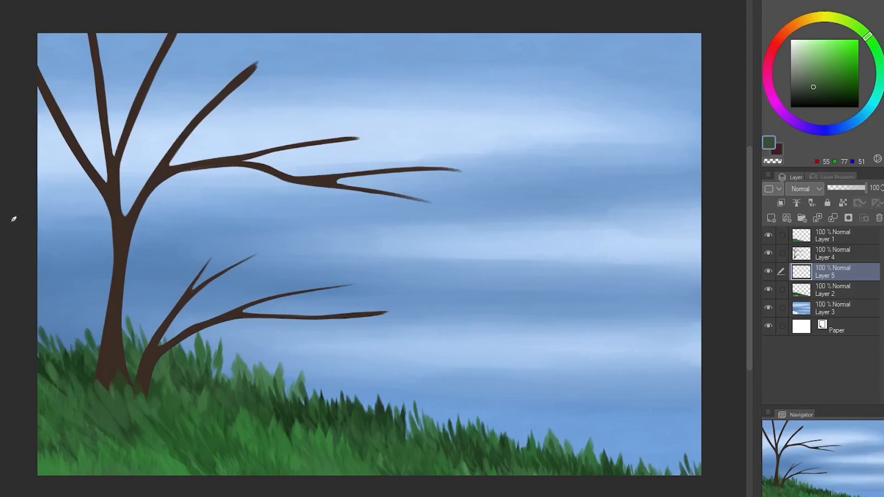
{"action": "mouse_move", "coordinate": [210, 273]}
{"action": "left_mouse_down"}
{"action": "mouse_move", "coordinate": [284, 253]}
{"action": "mouse_move", "coordinate": [300, 276]}
{"action": "left_mouse_up"}
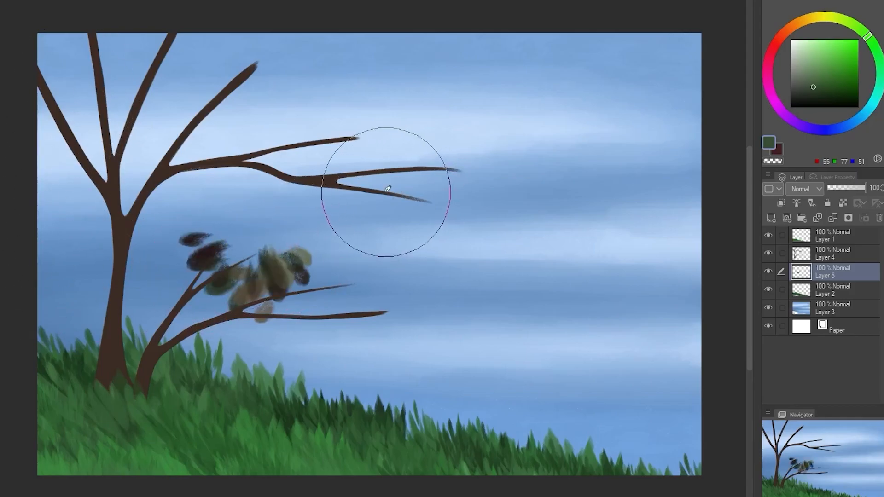
{"action": "key", "text": "ctrl+z"}
{"action": "key", "text": "ctrl+z"}
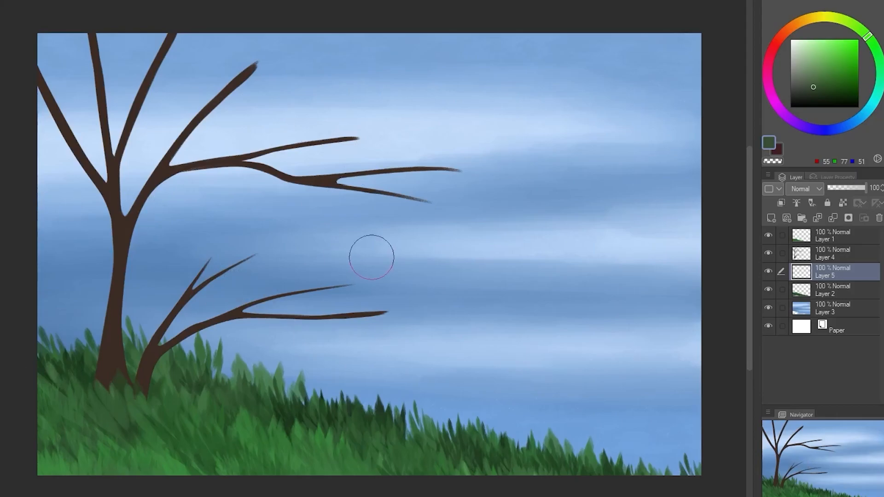
Paint dark green leaf clusters behind the branches of both trunks to block in the crown
{"action": "mouse_move", "coordinate": [189, 239]}
{"action": "left_mouse_down"}
{"action": "mouse_move", "coordinate": [216, 271]}
{"action": "mouse_move", "coordinate": [239, 255]}
{"action": "mouse_move", "coordinate": [237, 263]}
{"action": "mouse_move", "coordinate": [211, 246]}
{"action": "mouse_move", "coordinate": [250, 255]}
{"action": "mouse_move", "coordinate": [249, 269]}
{"action": "mouse_move", "coordinate": [263, 260]}
{"action": "mouse_move", "coordinate": [203, 255]}
{"action": "mouse_move", "coordinate": [252, 245]}
{"action": "mouse_move", "coordinate": [188, 276]}
{"action": "mouse_move", "coordinate": [236, 275]}
{"action": "left_mouse_up"}
{"action": "mouse_move", "coordinate": [253, 43]}
{"action": "left_mouse_down"}
{"action": "mouse_move", "coordinate": [148, 32]}
{"action": "mouse_move", "coordinate": [35, 103]}
{"action": "mouse_move", "coordinate": [86, 20]}
{"action": "mouse_move", "coordinate": [60, 69]}
{"action": "mouse_move", "coordinate": [78, 138]}
{"action": "mouse_move", "coordinate": [157, 106]}
{"action": "mouse_move", "coordinate": [222, 105]}
{"action": "mouse_move", "coordinate": [430, 150]}
{"action": "mouse_move", "coordinate": [451, 175]}
{"action": "mouse_move", "coordinate": [405, 216]}
{"action": "mouse_move", "coordinate": [398, 191]}
{"action": "mouse_move", "coordinate": [313, 189]}
{"action": "mouse_move", "coordinate": [248, 152]}
{"action": "mouse_move", "coordinate": [240, 184]}
{"action": "mouse_move", "coordinate": [225, 146]}
{"action": "mouse_move", "coordinate": [101, 221]}
{"action": "mouse_move", "coordinate": [350, 276]}
{"action": "mouse_move", "coordinate": [322, 318]}
{"action": "mouse_move", "coordinate": [369, 322]}
{"action": "left_mouse_up"}
{"action": "mouse_move", "coordinate": [147, 240]}
{"action": "left_mouse_down"}
{"action": "mouse_move", "coordinate": [111, 271]}
{"action": "mouse_move", "coordinate": [118, 236]}
{"action": "mouse_move", "coordinate": [63, 248]}
{"action": "left_mouse_up"}
{"action": "key", "text": "ctrl+z"}
{"action": "mouse_move", "coordinate": [88, 221]}
{"action": "left_mouse_down"}
{"action": "mouse_move", "coordinate": [60, 258]}
{"action": "mouse_move", "coordinate": [90, 262]}
{"action": "left_mouse_up"}
Switch to a more saturated green and paint leaves over the crown's left and middle clusters
{"action": "left_click", "coordinate": [837, 70]}
{"action": "mouse_move", "coordinate": [186, 271]}
{"action": "left_mouse_down"}
{"action": "mouse_move", "coordinate": [186, 292]}
{"action": "mouse_move", "coordinate": [316, 276]}
{"action": "mouse_move", "coordinate": [364, 316]}
{"action": "mouse_move", "coordinate": [434, 167]}
{"action": "mouse_move", "coordinate": [359, 155]}
{"action": "mouse_move", "coordinate": [184, 174]}
{"action": "mouse_move", "coordinate": [148, 69]}
{"action": "mouse_move", "coordinate": [257, 73]}
{"action": "mouse_move", "coordinate": [122, 65]}
{"action": "mouse_move", "coordinate": [44, 46]}
{"action": "mouse_move", "coordinate": [159, 108]}
{"action": "left_mouse_up"}
{"action": "left_click_drag", "start_coordinate": [87, 189], "coordinate": [124, 198]}
{"action": "mouse_move", "coordinate": [249, 155]}
{"action": "left_mouse_down"}
{"action": "mouse_move", "coordinate": [285, 174]}
{"action": "mouse_move", "coordinate": [248, 184]}
{"action": "mouse_move", "coordinate": [228, 147]}
{"action": "left_mouse_up"}
Add a layer on top and paint leaves in brighter green, RGB 80, 158, 63, over the crown's clusters
{"action": "left_click", "coordinate": [817, 236]}
{"action": "left_click", "coordinate": [771, 218]}
{"action": "left_click", "coordinate": [822, 70]}
{"action": "left_click", "coordinate": [830, 65]}
{"action": "mouse_move", "coordinate": [142, 141]}
{"action": "left_mouse_down"}
{"action": "mouse_move", "coordinate": [184, 172]}
{"action": "mouse_move", "coordinate": [185, 161]}
{"action": "left_mouse_up"}
{"action": "mouse_move", "coordinate": [240, 88]}
{"action": "left_mouse_down"}
{"action": "mouse_move", "coordinate": [230, 45]}
{"action": "mouse_move", "coordinate": [87, 16]}
{"action": "mouse_move", "coordinate": [41, 115]}
{"action": "mouse_move", "coordinate": [106, 239]}
{"action": "mouse_move", "coordinate": [143, 195]}
{"action": "left_mouse_up"}
{"action": "left_click_drag", "start_coordinate": [440, 128], "coordinate": [479, 198]}
{"action": "left_click_drag", "start_coordinate": [232, 156], "coordinate": [251, 161]}
{"action": "left_click_drag", "start_coordinate": [236, 245], "coordinate": [259, 282]}
{"action": "left_click_drag", "start_coordinate": [346, 305], "coordinate": [401, 298]}
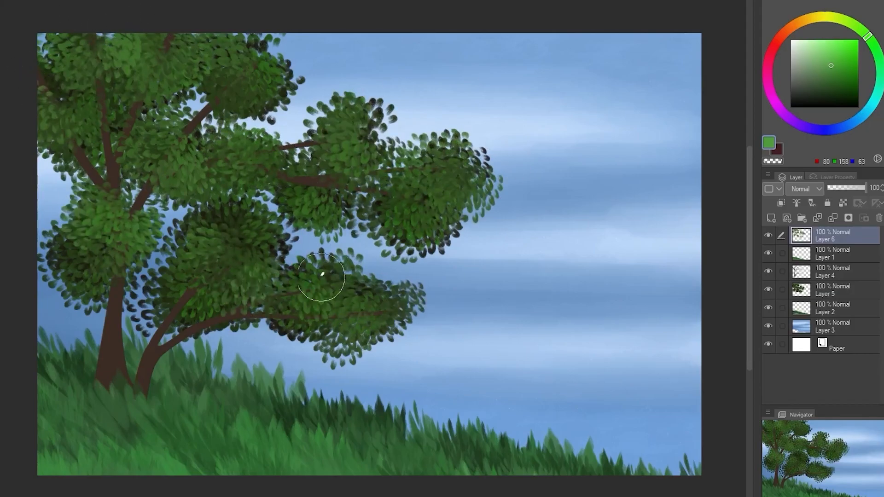
Cover the lower branches and fill the gaps in the crown with more leaves in the same green
{"action": "left_click_drag", "start_coordinate": [276, 296], "coordinate": [336, 301]}
{"action": "mouse_move", "coordinate": [152, 318]}
{"action": "left_mouse_down"}
{"action": "mouse_move", "coordinate": [191, 334]}
{"action": "mouse_move", "coordinate": [182, 341]}
{"action": "left_mouse_up"}
{"action": "left_click_drag", "start_coordinate": [122, 288], "coordinate": [149, 273]}
{"action": "mouse_move", "coordinate": [152, 189]}
{"action": "left_mouse_down"}
{"action": "mouse_move", "coordinate": [212, 155]}
{"action": "mouse_move", "coordinate": [276, 138]}
{"action": "mouse_move", "coordinate": [268, 165]}
{"action": "left_mouse_up"}
{"action": "left_click_drag", "start_coordinate": [214, 128], "coordinate": [252, 127]}
{"action": "mouse_move", "coordinate": [266, 58]}
{"action": "left_mouse_down"}
{"action": "mouse_move", "coordinate": [278, 56]}
{"action": "mouse_move", "coordinate": [262, 83]}
{"action": "mouse_move", "coordinate": [253, 81]}
{"action": "left_mouse_up"}
Set the colour to light green, RGB 125, 234, 102, and highlight the upper, middle and far right leaf clusters
{"action": "left_click", "coordinate": [832, 53]}
{"action": "left_click", "coordinate": [829, 45]}
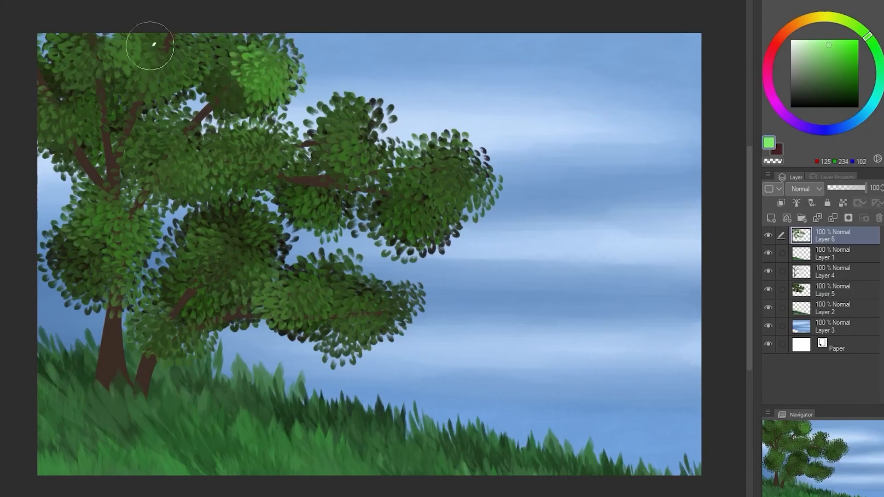
{"action": "left_click_drag", "start_coordinate": [144, 44], "coordinate": [129, 60]}
{"action": "left_click_drag", "start_coordinate": [92, 53], "coordinate": [71, 64]}
{"action": "left_click_drag", "start_coordinate": [175, 150], "coordinate": [202, 170]}
{"action": "left_click_drag", "start_coordinate": [324, 137], "coordinate": [352, 154]}
{"action": "left_click_drag", "start_coordinate": [445, 183], "coordinate": [419, 202]}
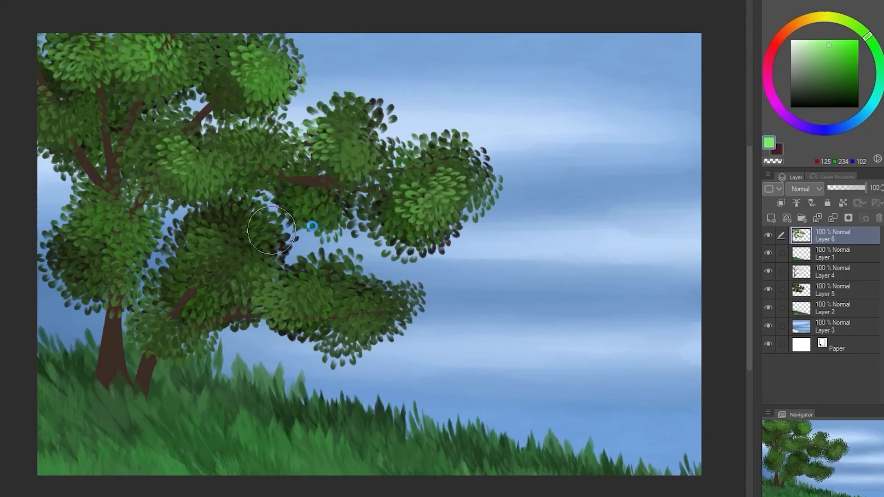
Extend the light green highlights to the lower and left leaf clusters and around the upper right one
{"action": "left_click_drag", "start_coordinate": [240, 237], "coordinate": [257, 265]}
{"action": "mouse_move", "coordinate": [346, 315]}
{"action": "left_mouse_down"}
{"action": "mouse_move", "coordinate": [338, 300]}
{"action": "mouse_move", "coordinate": [354, 302]}
{"action": "left_mouse_up"}
{"action": "left_click_drag", "start_coordinate": [119, 209], "coordinate": [134, 230]}
{"action": "left_click_drag", "start_coordinate": [54, 111], "coordinate": [92, 101]}
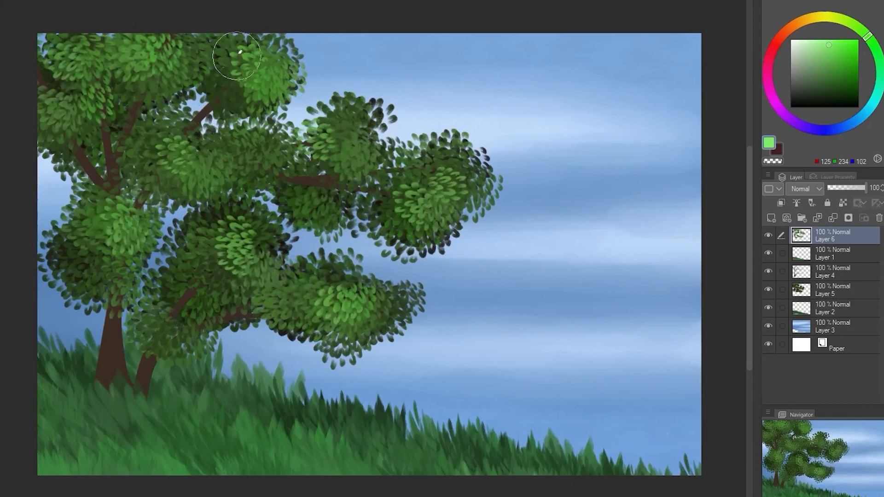
{"action": "left_click_drag", "start_coordinate": [234, 57], "coordinate": [228, 92]}
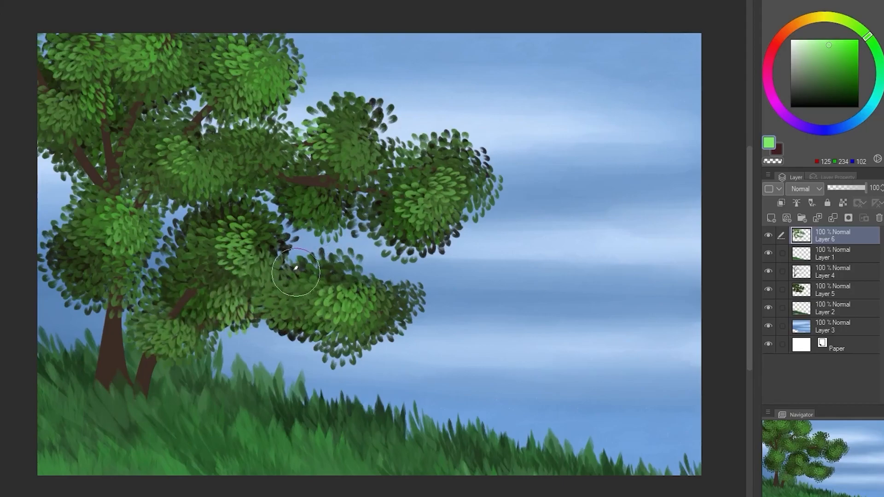
Undo the last highlight strokes and add light leaves to the clusters beneath and beside the long right branch
{"action": "key", "text": "ctrl+z"}
{"action": "key", "text": "ctrl+z"}
{"action": "left_click_drag", "start_coordinate": [343, 197], "coordinate": [389, 216]}
{"action": "mouse_move", "coordinate": [296, 208]}
{"action": "left_mouse_down"}
{"action": "mouse_move", "coordinate": [318, 163]}
{"action": "mouse_move", "coordinate": [346, 189]}
{"action": "mouse_move", "coordinate": [268, 144]}
{"action": "mouse_move", "coordinate": [298, 147]}
{"action": "mouse_move", "coordinate": [250, 157]}
{"action": "left_mouse_up"}
{"action": "left_click_drag", "start_coordinate": [43, 76], "coordinate": [51, 106]}
{"action": "left_click_drag", "start_coordinate": [104, 64], "coordinate": [120, 54]}
{"action": "mouse_move", "coordinate": [32, 86]}
{"action": "left_mouse_down"}
{"action": "mouse_move", "coordinate": [65, 110]}
{"action": "mouse_move", "coordinate": [46, 94]}
{"action": "mouse_move", "coordinate": [69, 101]}
{"action": "left_mouse_up"}
{"action": "key", "text": "ctrl+z"}
{"action": "key", "text": "ctrl+z"}
{"action": "key", "text": "ctrl+z"}
Set the colour to RGB 96, 184, 77 and brighten the dark outer clusters on the leaf layer behind the trunk
{"action": "left_click", "coordinate": [829, 58]}
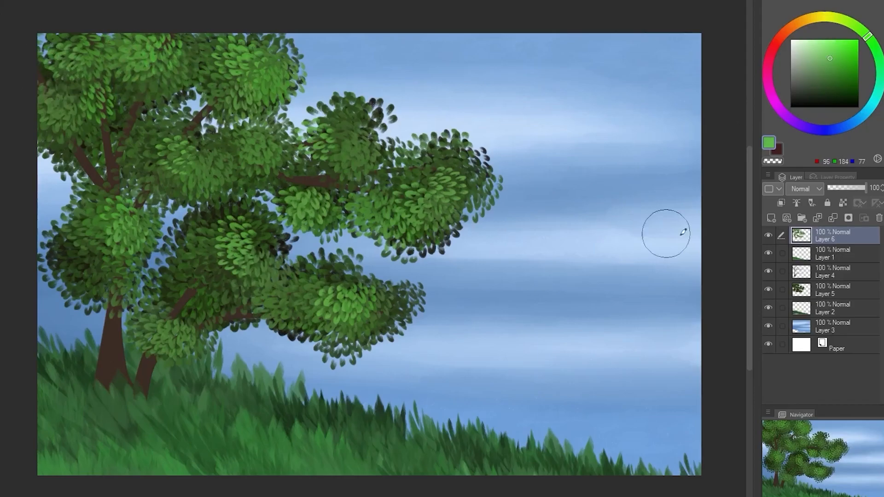
{"action": "left_click", "coordinate": [835, 294]}
{"action": "left_click_drag", "start_coordinate": [53, 158], "coordinate": [90, 168]}
{"action": "left_click_drag", "start_coordinate": [92, 258], "coordinate": [64, 274]}
{"action": "mouse_move", "coordinate": [272, 239]}
{"action": "left_mouse_down"}
{"action": "mouse_move", "coordinate": [254, 224]}
{"action": "mouse_move", "coordinate": [283, 255]}
{"action": "left_mouse_up"}
{"action": "left_click_drag", "start_coordinate": [182, 223], "coordinate": [180, 272]}
{"action": "left_click_drag", "start_coordinate": [478, 170], "coordinate": [497, 225]}
{"action": "mouse_move", "coordinate": [409, 244]}
{"action": "left_mouse_down"}
{"action": "mouse_move", "coordinate": [493, 198]}
{"action": "mouse_move", "coordinate": [427, 158]}
{"action": "left_mouse_up"}
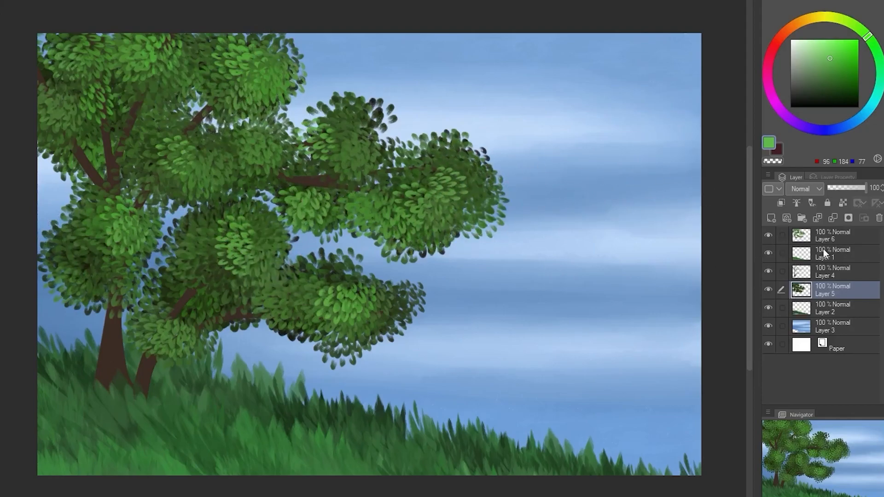
Add a layer on top, try scattering flowers over the grass in orange, RGB 195, 137, 48, and undo the strokes
{"action": "left_click", "coordinate": [771, 217]}
{"action": "left_click", "coordinate": [801, 21]}
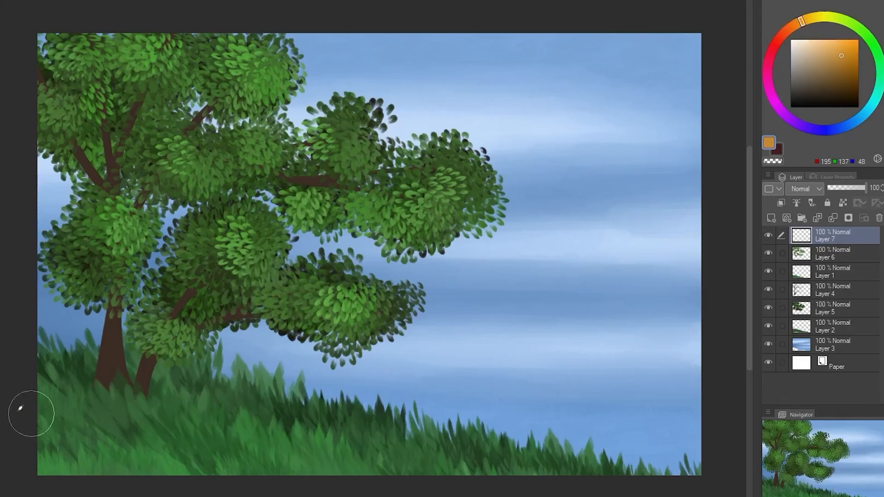
{"action": "mouse_move", "coordinate": [48, 357]}
{"action": "left_mouse_down"}
{"action": "mouse_move", "coordinate": [278, 400]}
{"action": "mouse_move", "coordinate": [296, 453]}
{"action": "mouse_move", "coordinate": [110, 368]}
{"action": "mouse_move", "coordinate": [226, 390]}
{"action": "left_mouse_up"}
{"action": "key", "text": "ctrl+z"}
{"action": "key", "text": "ctrl+z"}
{"action": "key", "text": "ctrl+z"}
{"action": "key", "text": "ctrl+z"}
Set the flower brush's tip colour jitter to hue -14, luminosity -15 and sub colour blend 22
{"action": "left_click", "coordinate": [392, 127]}
{"action": "left_click", "coordinate": [513, 202]}
{"action": "left_click", "coordinate": [544, 187]}
{"action": "left_click", "coordinate": [551, 154]}
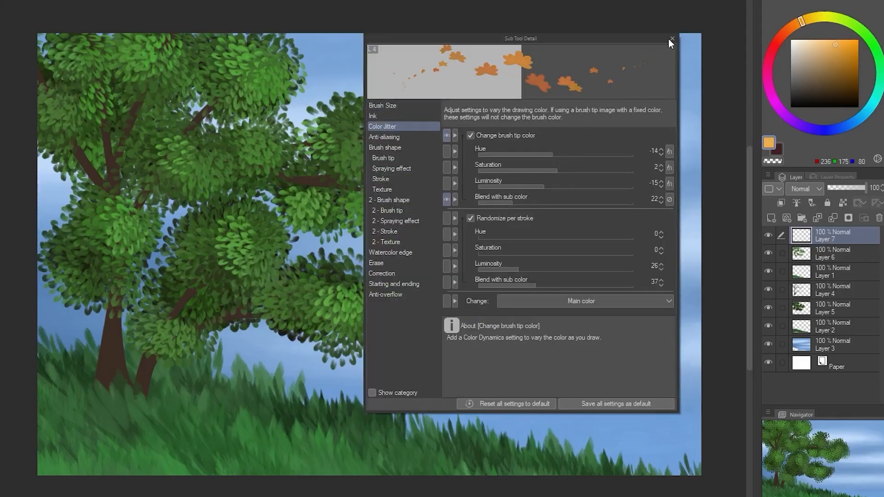
{"action": "left_click", "coordinate": [672, 40]}
Set the colour to pale yellow, RGB 249, 230, 124, try flowers on the grass and undo the strokes
{"action": "left_click", "coordinate": [814, 18]}
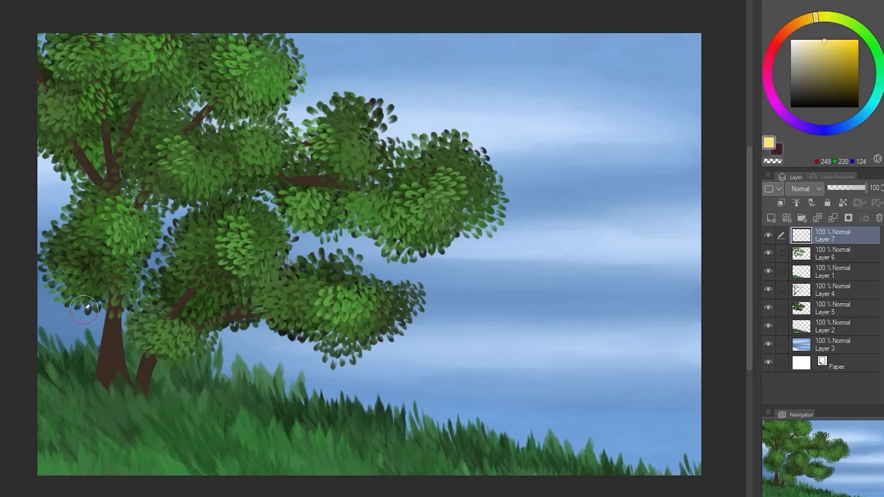
{"action": "left_click_drag", "start_coordinate": [69, 403], "coordinate": [133, 425]}
{"action": "mouse_move", "coordinate": [128, 412]}
{"action": "left_mouse_down"}
{"action": "mouse_move", "coordinate": [247, 428]}
{"action": "mouse_move", "coordinate": [263, 450]}
{"action": "left_mouse_up"}
{"action": "key", "text": "ctrl+z"}
{"action": "key", "text": "ctrl+z"}
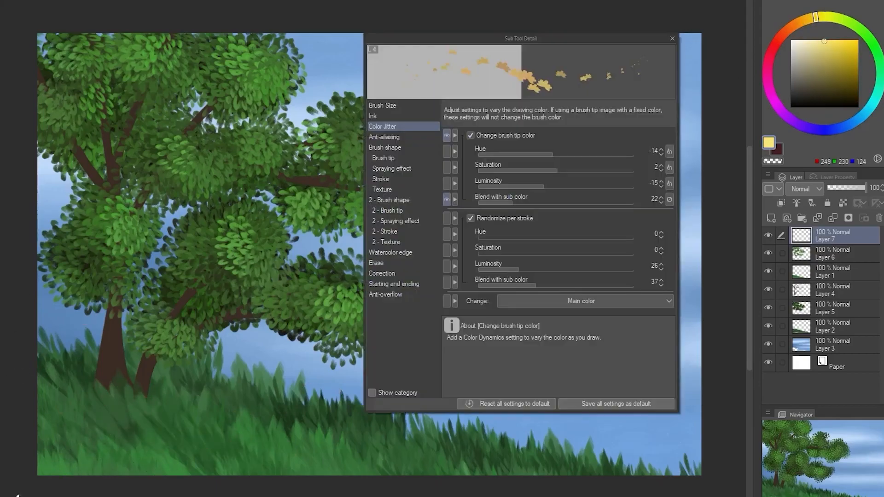
Set the flower brush's stroke gap to 471.5
{"action": "left_click", "coordinate": [402, 147]}
{"action": "left_click", "coordinate": [414, 179]}
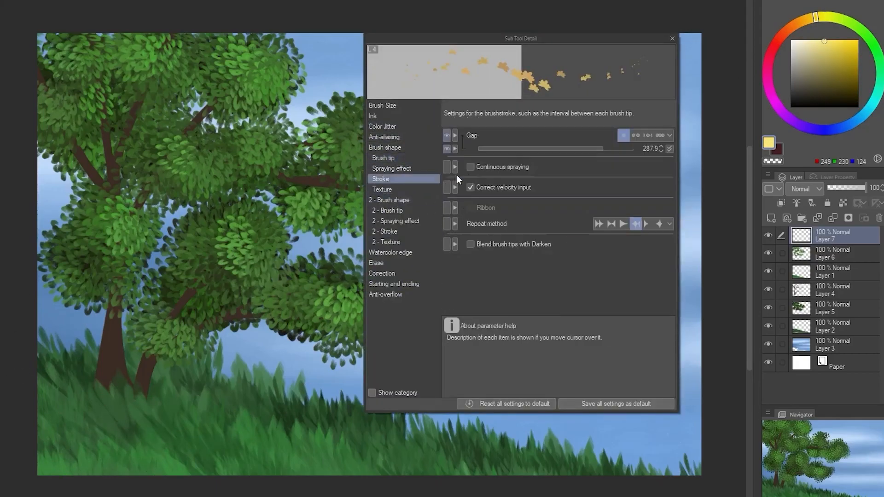
{"action": "left_click", "coordinate": [672, 39]}
Try scattering yellow flowers over the grass below the tree, and clear the layer
{"action": "mouse_move", "coordinate": [69, 404]}
{"action": "left_mouse_down"}
{"action": "mouse_move", "coordinate": [138, 414]}
{"action": "mouse_move", "coordinate": [205, 450]}
{"action": "left_mouse_up"}
{"action": "mouse_move", "coordinate": [44, 417]}
{"action": "left_mouse_down"}
{"action": "mouse_move", "coordinate": [129, 386]}
{"action": "mouse_move", "coordinate": [73, 417]}
{"action": "left_mouse_up"}
{"action": "left_click_drag", "start_coordinate": [60, 460], "coordinate": [115, 454]}
{"action": "left_click_drag", "start_coordinate": [198, 447], "coordinate": [248, 444]}
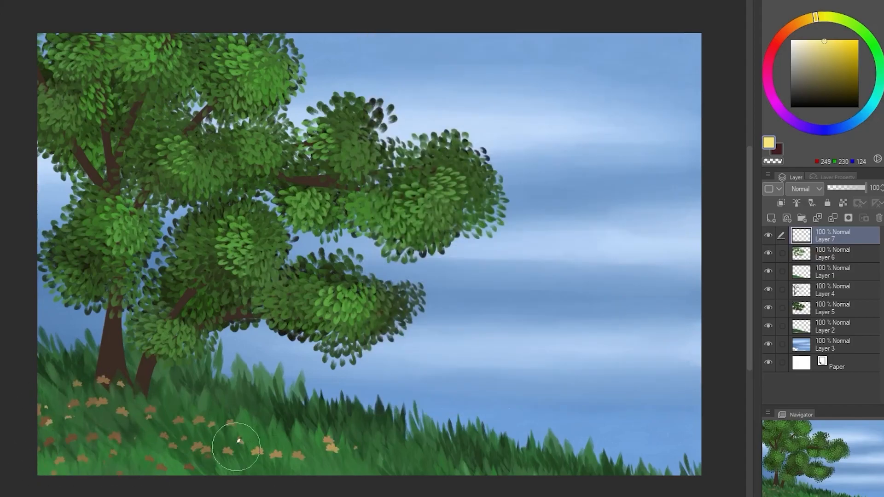
{"action": "left_click_drag", "start_coordinate": [199, 403], "coordinate": [276, 408]}
{"action": "left_click_drag", "start_coordinate": [242, 468], "coordinate": [301, 473]}
{"action": "key", "text": "Delete"}
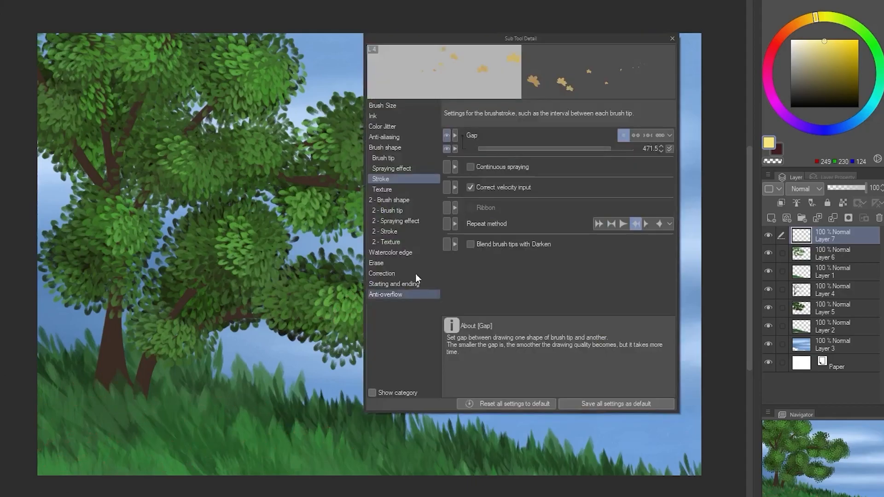
Set the flower brush's spray particle density to 3 and spray deviation to 2, undoing the test stroke
{"action": "left_click", "coordinate": [407, 169]}
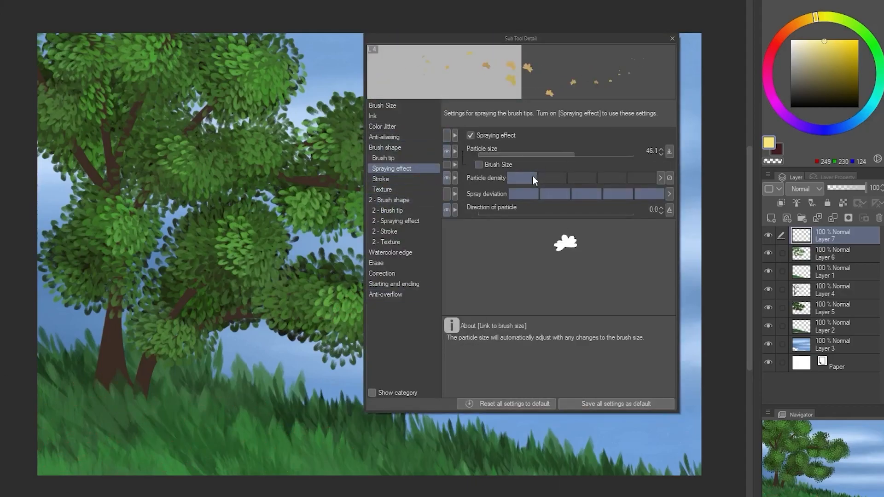
{"action": "left_click", "coordinate": [584, 178]}
{"action": "mouse_move", "coordinate": [57, 474]}
{"action": "left_mouse_down"}
{"action": "mouse_move", "coordinate": [100, 437]}
{"action": "mouse_move", "coordinate": [142, 438]}
{"action": "left_mouse_up"}
{"action": "left_click", "coordinate": [557, 194]}
{"action": "key", "text": "ctrl+z"}
Scatter yellow flowers across the grassy slope, from around the tree's base toward the lower right
{"action": "mouse_move", "coordinate": [51, 464]}
{"action": "left_mouse_down"}
{"action": "mouse_move", "coordinate": [63, 440]}
{"action": "mouse_move", "coordinate": [50, 443]}
{"action": "mouse_move", "coordinate": [119, 409]}
{"action": "mouse_move", "coordinate": [149, 433]}
{"action": "mouse_move", "coordinate": [277, 458]}
{"action": "mouse_move", "coordinate": [62, 355]}
{"action": "left_mouse_up"}
{"action": "mouse_move", "coordinate": [263, 388]}
{"action": "left_mouse_down"}
{"action": "mouse_move", "coordinate": [235, 467]}
{"action": "mouse_move", "coordinate": [157, 444]}
{"action": "left_mouse_up"}
{"action": "mouse_move", "coordinate": [389, 465]}
{"action": "left_mouse_down"}
{"action": "mouse_move", "coordinate": [361, 438]}
{"action": "mouse_move", "coordinate": [483, 462]}
{"action": "left_mouse_up"}
{"action": "left_click_drag", "start_coordinate": [515, 453], "coordinate": [548, 460]}
{"action": "key", "text": "ctrl+z"}
{"action": "left_click_drag", "start_coordinate": [244, 424], "coordinate": [307, 421]}
{"action": "key", "text": "ctrl+z"}
{"action": "left_click_drag", "start_coordinate": [95, 375], "coordinate": [83, 386]}
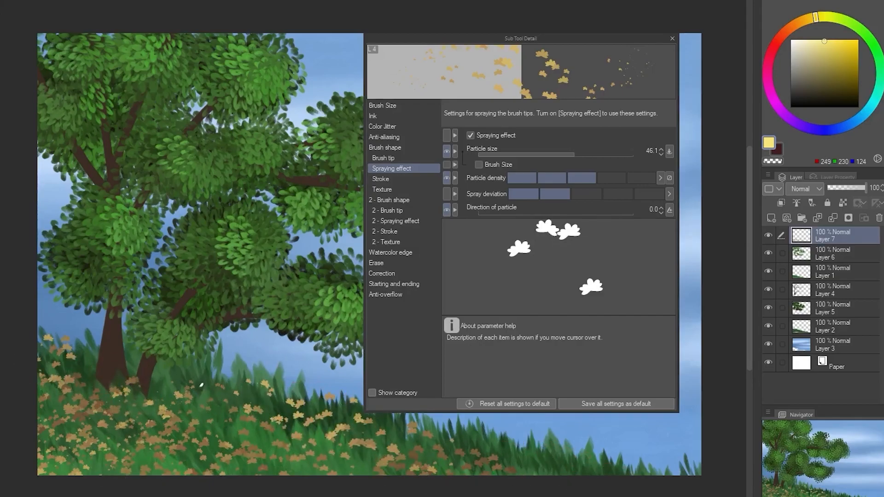
{"action": "left_click_drag", "start_coordinate": [219, 398], "coordinate": [206, 478]}
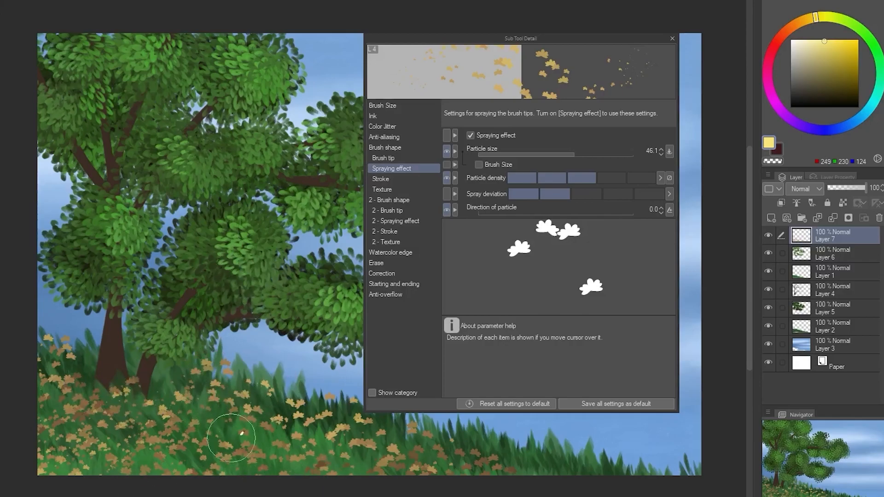
{"action": "left_click", "coordinate": [672, 39]}
Paint a soft orange-brown wash over the whole scene on a new layer, and set that layer's blending mode to Overlay
{"action": "left_click", "coordinate": [770, 219]}
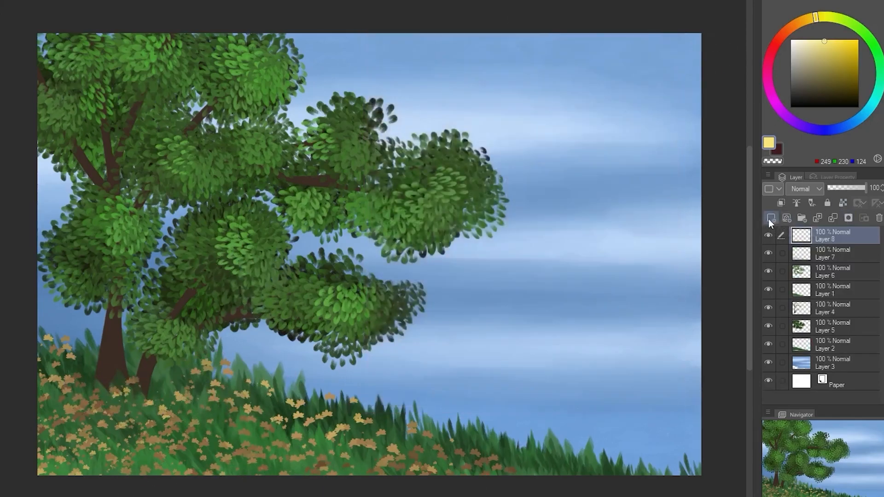
{"action": "left_click", "coordinate": [794, 25]}
{"action": "left_click", "coordinate": [818, 65]}
{"action": "mouse_move", "coordinate": [41, 106]}
{"action": "left_mouse_down"}
{"action": "mouse_move", "coordinate": [534, 104]}
{"action": "mouse_move", "coordinate": [716, 61]}
{"action": "left_mouse_up"}
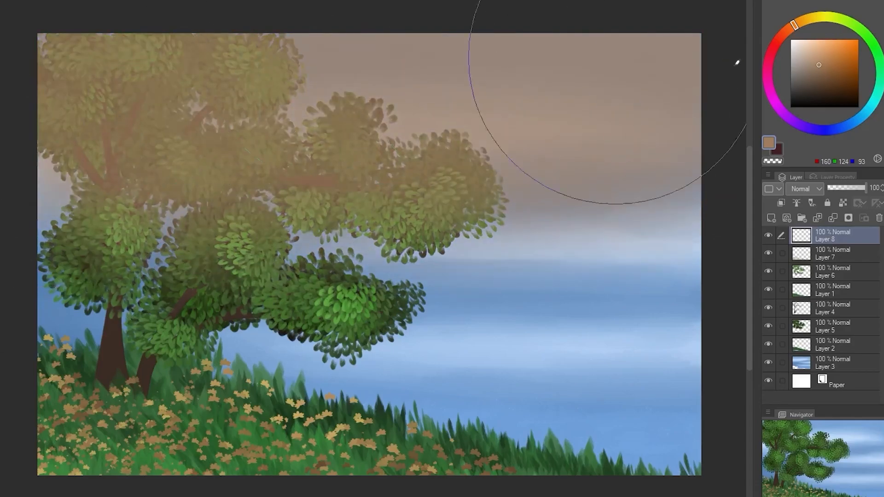
{"action": "mouse_move", "coordinate": [203, 43]}
{"action": "left_mouse_down"}
{"action": "mouse_move", "coordinate": [5, 127]}
{"action": "mouse_move", "coordinate": [4, 248]}
{"action": "left_mouse_up"}
{"action": "left_click", "coordinate": [822, 58]}
{"action": "mouse_move", "coordinate": [650, 449]}
{"action": "left_mouse_down"}
{"action": "mouse_move", "coordinate": [215, 467]}
{"action": "mouse_move", "coordinate": [274, 444]}
{"action": "mouse_move", "coordinate": [34, 400]}
{"action": "left_mouse_up"}
{"action": "left_click", "coordinate": [818, 41]}
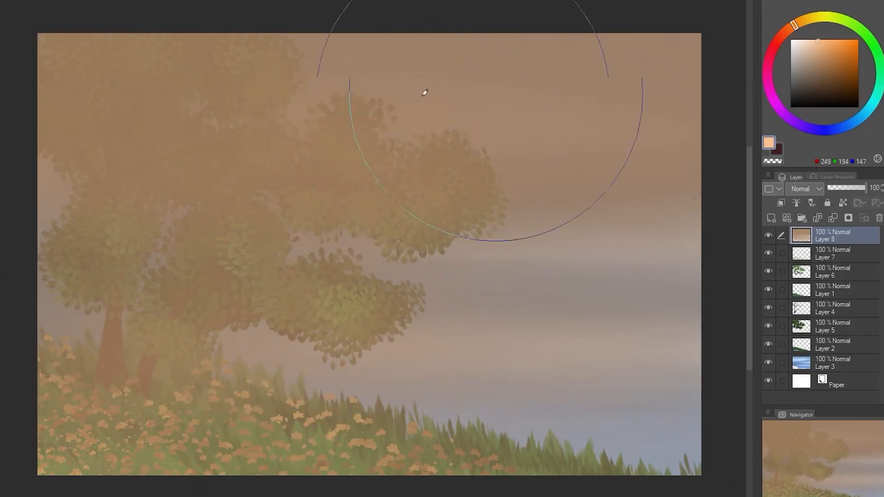
{"action": "left_click", "coordinate": [804, 189]}
{"action": "left_click", "coordinate": [805, 335]}
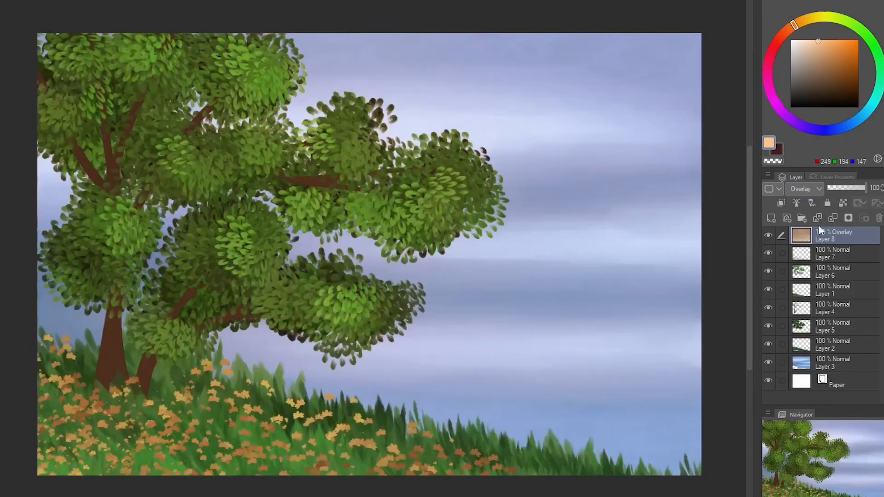
Recolour the flower layer blue with hue 173, saturation 49 and luminosity 18
{"action": "left_click", "coordinate": [833, 256]}
{"action": "key", "text": "ctrl+u"}
{"action": "left_click_drag", "start_coordinate": [439, 153], "coordinate": [528, 158]}
{"action": "left_click_drag", "start_coordinate": [440, 186], "coordinate": [486, 187]}
{"action": "left_click_drag", "start_coordinate": [440, 215], "coordinate": [446, 215]}
{"action": "left_click_drag", "start_coordinate": [493, 189], "coordinate": [499, 186]}
{"action": "left_click_drag", "start_coordinate": [453, 218], "coordinate": [476, 215]}
{"action": "left_click_drag", "start_coordinate": [533, 156], "coordinate": [538, 156]}
{"action": "left_click", "coordinate": [490, 186]}
{"action": "left_click_drag", "start_coordinate": [460, 214], "coordinate": [457, 217]}
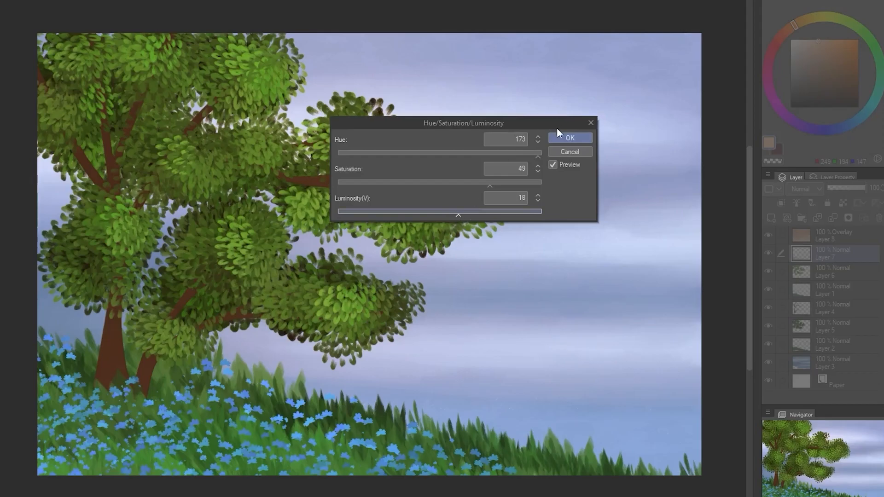
{"action": "left_click", "coordinate": [569, 138]}
Shift the sky layer's hue slightly and fine-tune its saturation
{"action": "left_click", "coordinate": [824, 346]}
{"action": "left_click", "coordinate": [842, 289]}
{"action": "left_click", "coordinate": [841, 362]}
{"action": "left_click", "coordinate": [1, 1]}
{"action": "mouse_move", "coordinate": [12, 223]}
{"action": "left_click", "coordinate": [60, 237]}
{"action": "mouse_move", "coordinate": [439, 156]}
{"action": "left_mouse_down"}
{"action": "mouse_move", "coordinate": [415, 154]}
{"action": "mouse_move", "coordinate": [435, 155]}
{"action": "left_mouse_up"}
{"action": "left_click", "coordinate": [469, 184]}
{"action": "left_click_drag", "start_coordinate": [469, 184], "coordinate": [445, 184]}
{"action": "left_click", "coordinate": [564, 139]}
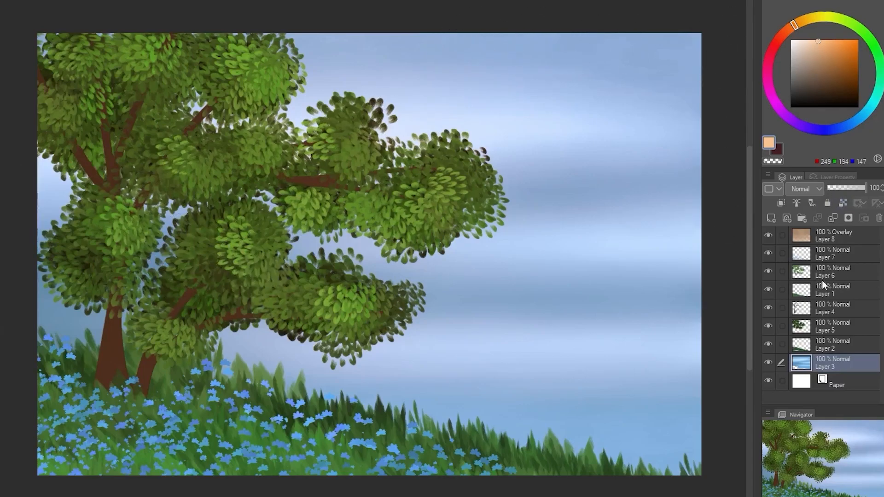
Shift the hue of the front grass on Layer 1 toward blue-green
{"action": "left_click", "coordinate": [825, 257]}
{"action": "left_click", "coordinate": [855, 294]}
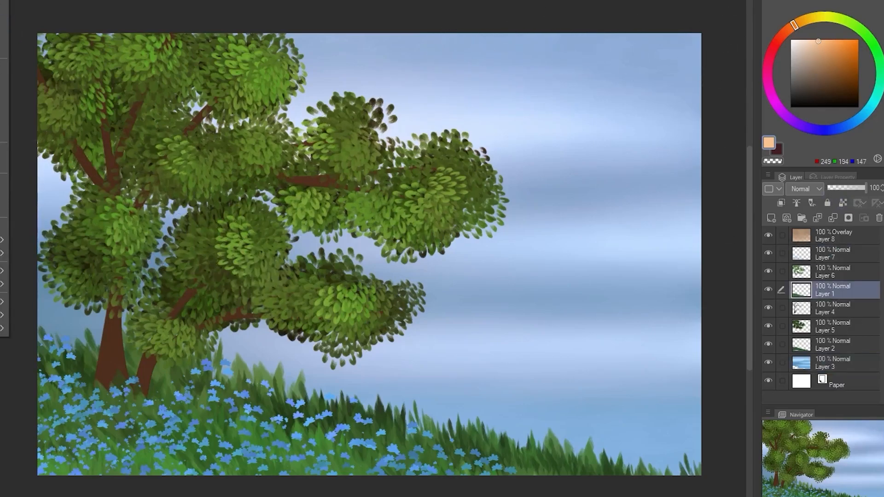
{"action": "key", "text": "ctrl+u"}
{"action": "left_click_drag", "start_coordinate": [439, 155], "coordinate": [475, 153]}
{"action": "left_click", "coordinate": [576, 142]}
Shift the hue of the back grass on Layer 2 toward blue-green
{"action": "left_click", "coordinate": [835, 328]}
{"action": "left_click", "coordinate": [835, 345]}
{"action": "left_click", "coordinate": [0, 0]}
{"action": "mouse_move", "coordinate": [10, 222]}
{"action": "left_click", "coordinate": [69, 236]}
{"action": "left_click", "coordinate": [571, 139]}
Shift the back foliage on Layer 5 toward blue-green, and set the hue of the front foliage on Layer 6 to 70
{"action": "left_click", "coordinate": [841, 327]}
{"action": "left_click", "coordinate": [0, 0]}
{"action": "left_click", "coordinate": [69, 236]}
{"action": "left_click", "coordinate": [570, 138]}
{"action": "left_click", "coordinate": [835, 272]}
{"action": "left_click", "coordinate": [0, 0]}
{"action": "left_click", "coordinate": [60, 238]}
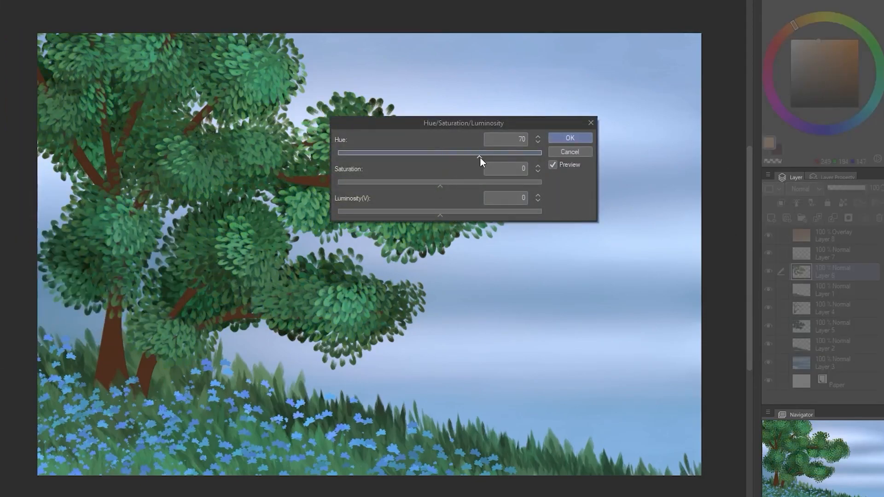
{"action": "left_click", "coordinate": [570, 138]}
Recolour the flower layer orange-red with hue 162 and saturation -17
{"action": "left_click", "coordinate": [842, 254]}
{"action": "left_click", "coordinate": [0, 0]}
{"action": "mouse_move", "coordinate": [10, 222]}
{"action": "left_click", "coordinate": [60, 238]}
{"action": "left_click_drag", "start_coordinate": [440, 155], "coordinate": [509, 160]}
{"action": "left_click_drag", "start_coordinate": [440, 186], "coordinate": [422, 185]}
{"action": "left_click_drag", "start_coordinate": [515, 156], "coordinate": [532, 156]}
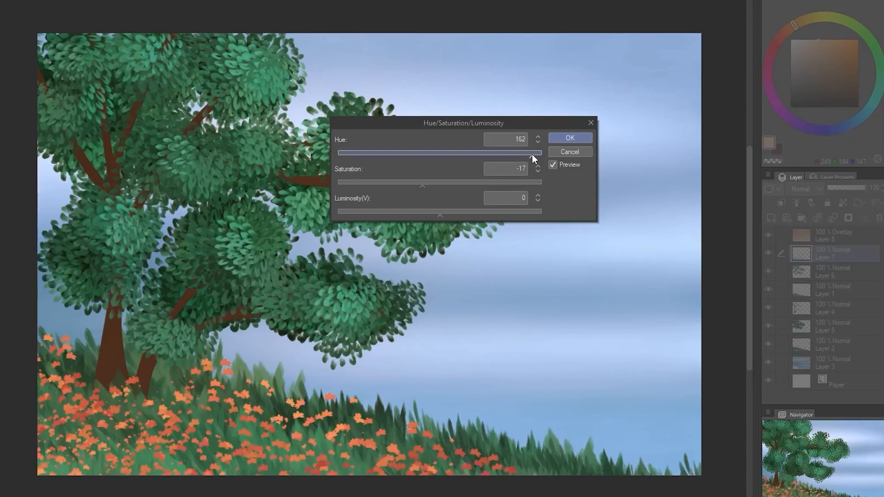
{"action": "left_click", "coordinate": [569, 138]}
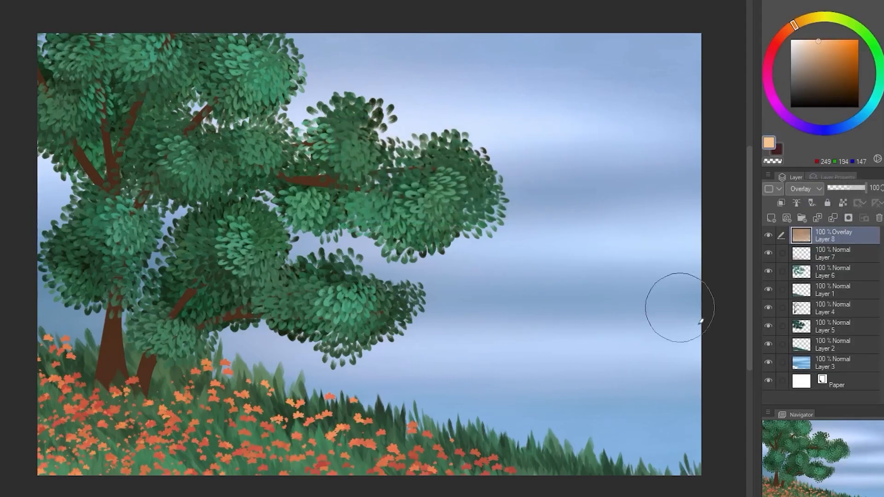
{"action": "left_click", "coordinate": [844, 344]}
{"action": "left_click", "coordinate": [3, 2]}
{"action": "mouse_move", "coordinate": [9, 222]}
{"action": "left_click", "coordinate": [52, 239]}
{"action": "left_click", "coordinate": [570, 152]}
Shift the hue of the front grass on Layer 1 by 12
{"action": "left_click", "coordinate": [833, 291]}
{"action": "left_click", "coordinate": [3, 1]}
{"action": "left_click", "coordinate": [52, 238]}
{"action": "left_click_drag", "start_coordinate": [439, 154], "coordinate": [447, 154]}
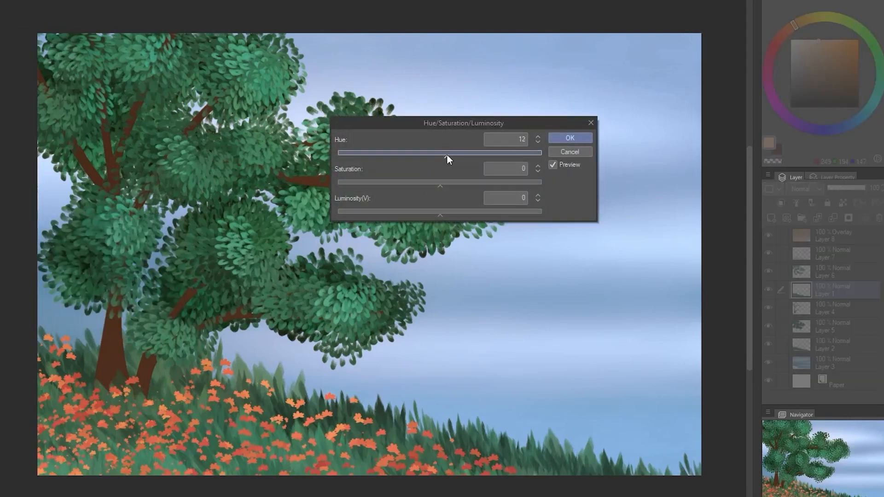
{"action": "left_click", "coordinate": [570, 138]}
Raise the contrast of the front grass on Layer 1 and the back grass on Layer 2
{"action": "left_click", "coordinate": [3, 1]}
{"action": "left_click", "coordinate": [52, 222]}
{"action": "left_click_drag", "start_coordinate": [488, 223], "coordinate": [498, 224]}
{"action": "left_click", "coordinate": [574, 178]}
{"action": "left_click", "coordinate": [836, 346]}
{"action": "left_click", "coordinate": [3, 1]}
{"action": "left_click", "coordinate": [52, 223]}
{"action": "left_click", "coordinate": [571, 179]}
Raise the flower layer's saturation and luminosity with a slight hue shift, and set its contrast to 66
{"action": "left_click", "coordinate": [834, 254]}
{"action": "left_click", "coordinate": [2, 1]}
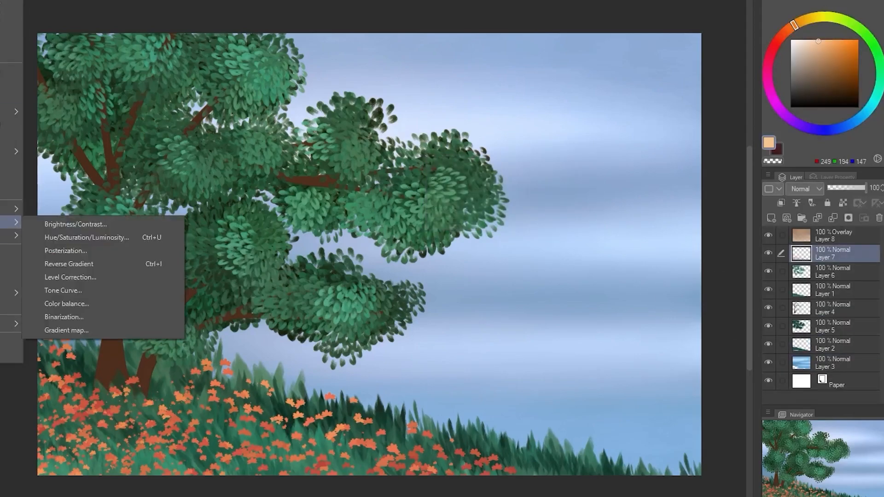
{"action": "left_click", "coordinate": [52, 238]}
{"action": "left_click_drag", "start_coordinate": [443, 153], "coordinate": [447, 170]}
{"action": "left_click", "coordinate": [453, 182]}
{"action": "left_click_drag", "start_coordinate": [423, 213], "coordinate": [520, 224]}
{"action": "left_click", "coordinate": [569, 138]}
{"action": "left_click", "coordinate": [185, 224]}
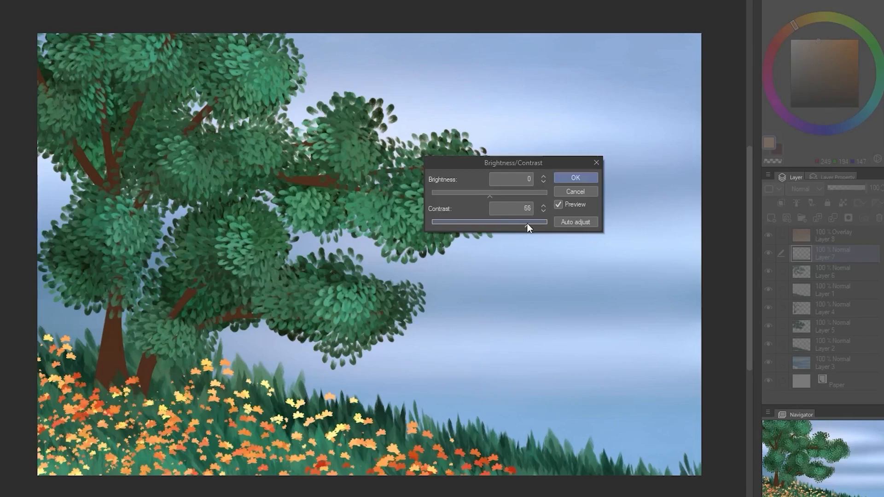
{"action": "left_click", "coordinate": [575, 179]}
Lock the transparent pixels of the trunk layer and try textured salmon highlights along the trunk and branches
{"action": "left_click", "coordinate": [842, 307]}
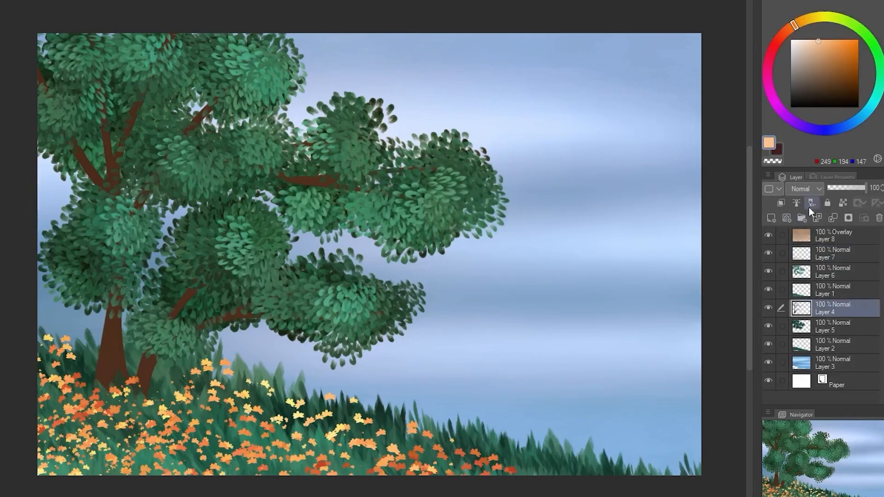
{"action": "left_click_drag", "start_coordinate": [822, 48], "coordinate": [821, 54]}
{"action": "left_click", "coordinate": [790, 30]}
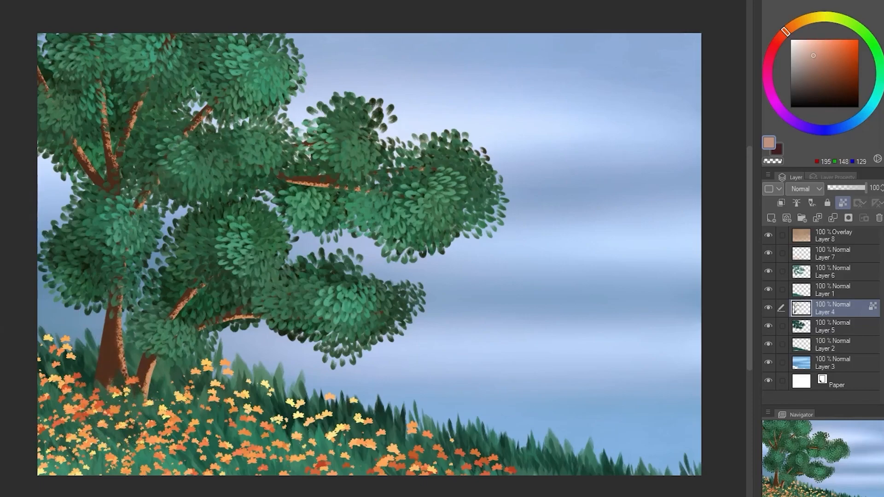
Adjust the brush's ink settings and paint smoother, blended reddish-brown highlights on the trunk and branches
{"action": "left_click", "coordinate": [12, 474]}
{"action": "left_click", "coordinate": [410, 127]}
{"action": "left_click", "coordinate": [407, 116]}
{"action": "left_click", "coordinate": [471, 175]}
{"action": "left_click", "coordinate": [471, 175]}
{"action": "left_click_drag", "start_coordinate": [507, 227], "coordinate": [485, 226]}
{"action": "left_click", "coordinate": [672, 38]}
{"action": "left_click_drag", "start_coordinate": [104, 388], "coordinate": [106, 373]}
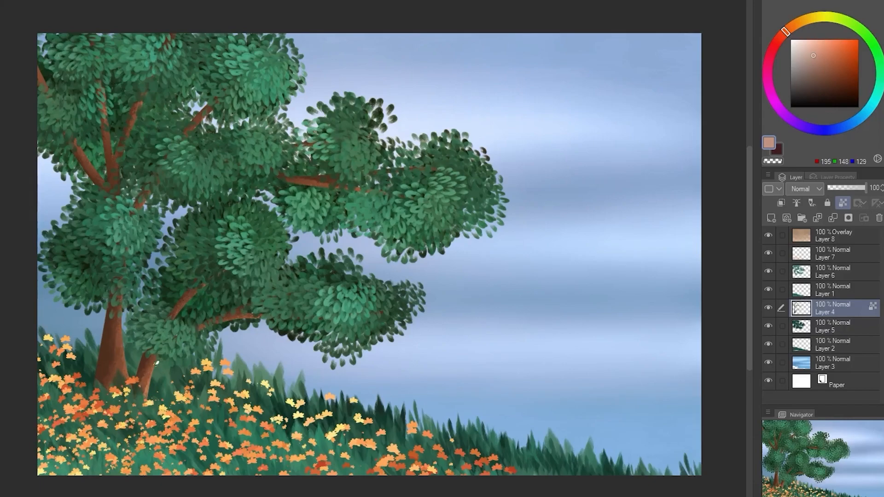
Raise the contrast of the trunk and branches on Layer 4
{"action": "left_click", "coordinate": [1, 1]}
{"action": "left_click", "coordinate": [35, 225]}
{"action": "left_click_drag", "start_coordinate": [489, 193], "coordinate": [496, 223]}
{"action": "left_click", "coordinate": [575, 178]}
Raise the contrast of the back grass on Layer 2 further
{"action": "left_click", "coordinate": [839, 346]}
{"action": "left_click", "coordinate": [1, 1]}
{"action": "mouse_move", "coordinate": [14, 222]}
{"action": "left_click", "coordinate": [69, 224]}
{"action": "left_click_drag", "start_coordinate": [489, 237], "coordinate": [504, 226]}
{"action": "left_click", "coordinate": [569, 179]}
Set the front grass layer's brightness to 6 and contrast to 11, and shift its hue by -5
{"action": "left_click", "coordinate": [832, 290]}
{"action": "left_click", "coordinate": [1, 0]}
{"action": "left_click", "coordinate": [27, 223]}
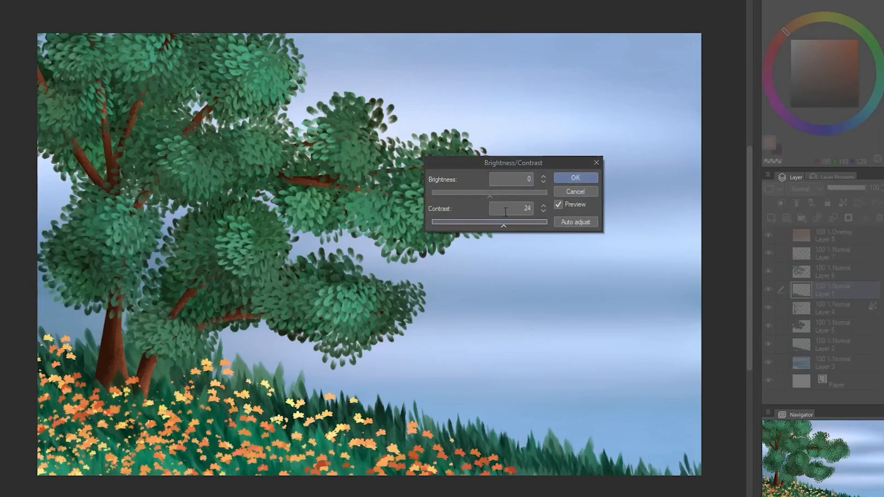
{"action": "left_click", "coordinate": [570, 180]}
{"action": "left_click", "coordinate": [1, 1]}
{"action": "left_click", "coordinate": [69, 222]}
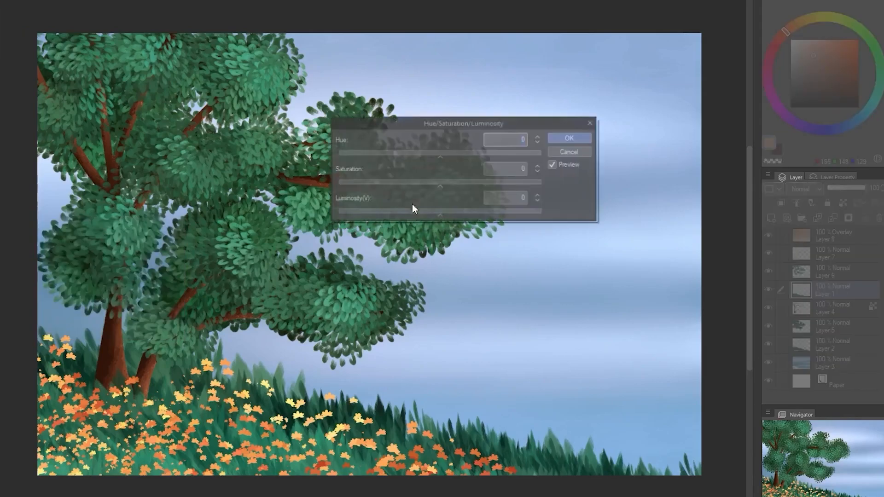
{"action": "left_click_drag", "start_coordinate": [440, 156], "coordinate": [442, 156]}
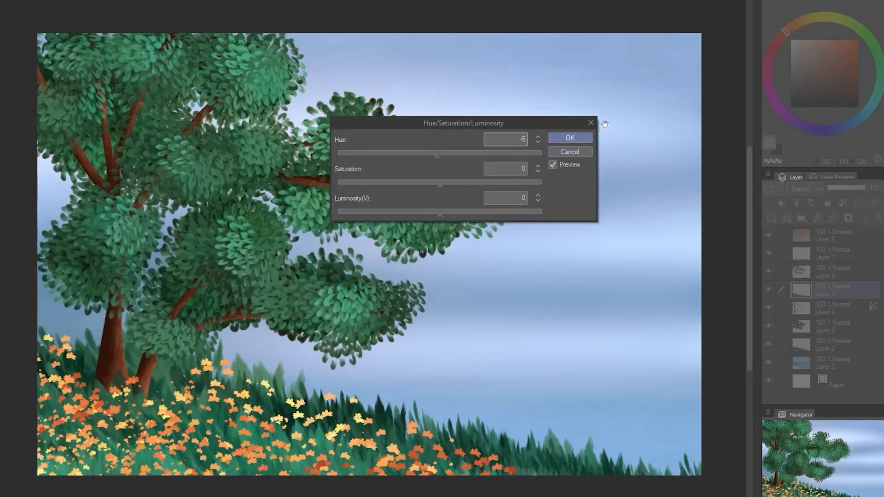
{"action": "left_click", "coordinate": [569, 138]}
Duplicate the orange-brown Overlay layer and lower the copy's opacity to 33%
{"action": "left_click", "coordinate": [841, 209]}
{"action": "right_click", "coordinate": [851, 208]}
{"action": "left_click", "coordinate": [783, 294]}
{"action": "left_click", "coordinate": [840, 163]}
Recolour the copied Overlay layer green by changing its hue and saturation
{"action": "left_click", "coordinate": [0, 1]}
{"action": "mouse_move", "coordinate": [11, 125]}
{"action": "left_click", "coordinate": [69, 140]}
{"action": "left_click", "coordinate": [417, 130]}
{"action": "left_click_drag", "start_coordinate": [417, 130], "coordinate": [485, 137]}
{"action": "left_click", "coordinate": [438, 188]}
{"action": "left_click", "coordinate": [570, 112]}
Shift the flower layer's hue slightly toward red
{"action": "left_click", "coordinate": [833, 246]}
{"action": "left_click", "coordinate": [1, 1]}
{"action": "mouse_move", "coordinate": [14, 197]}
{"action": "left_click", "coordinate": [56, 212]}
{"action": "mouse_move", "coordinate": [440, 131]}
{"action": "left_mouse_down"}
{"action": "mouse_move", "coordinate": [470, 134]}
{"action": "mouse_move", "coordinate": [429, 135]}
{"action": "mouse_move", "coordinate": [438, 135]}
{"action": "left_mouse_up"}
{"action": "left_click", "coordinate": [570, 112]}
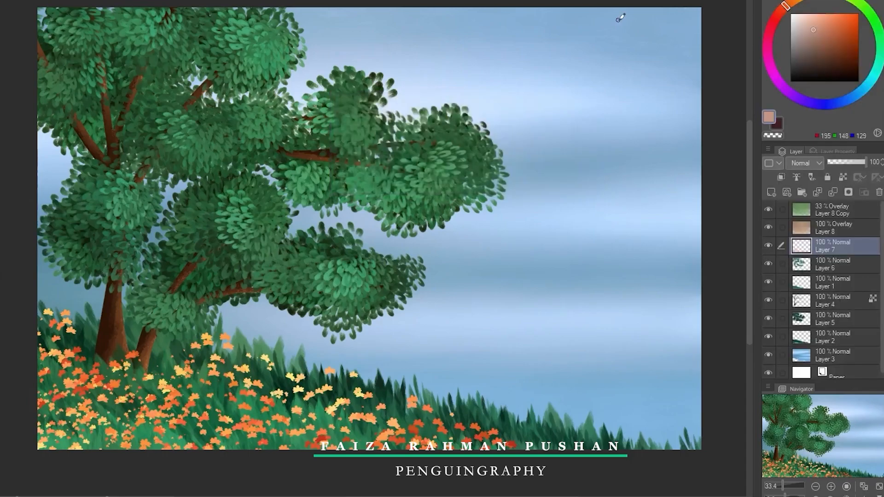